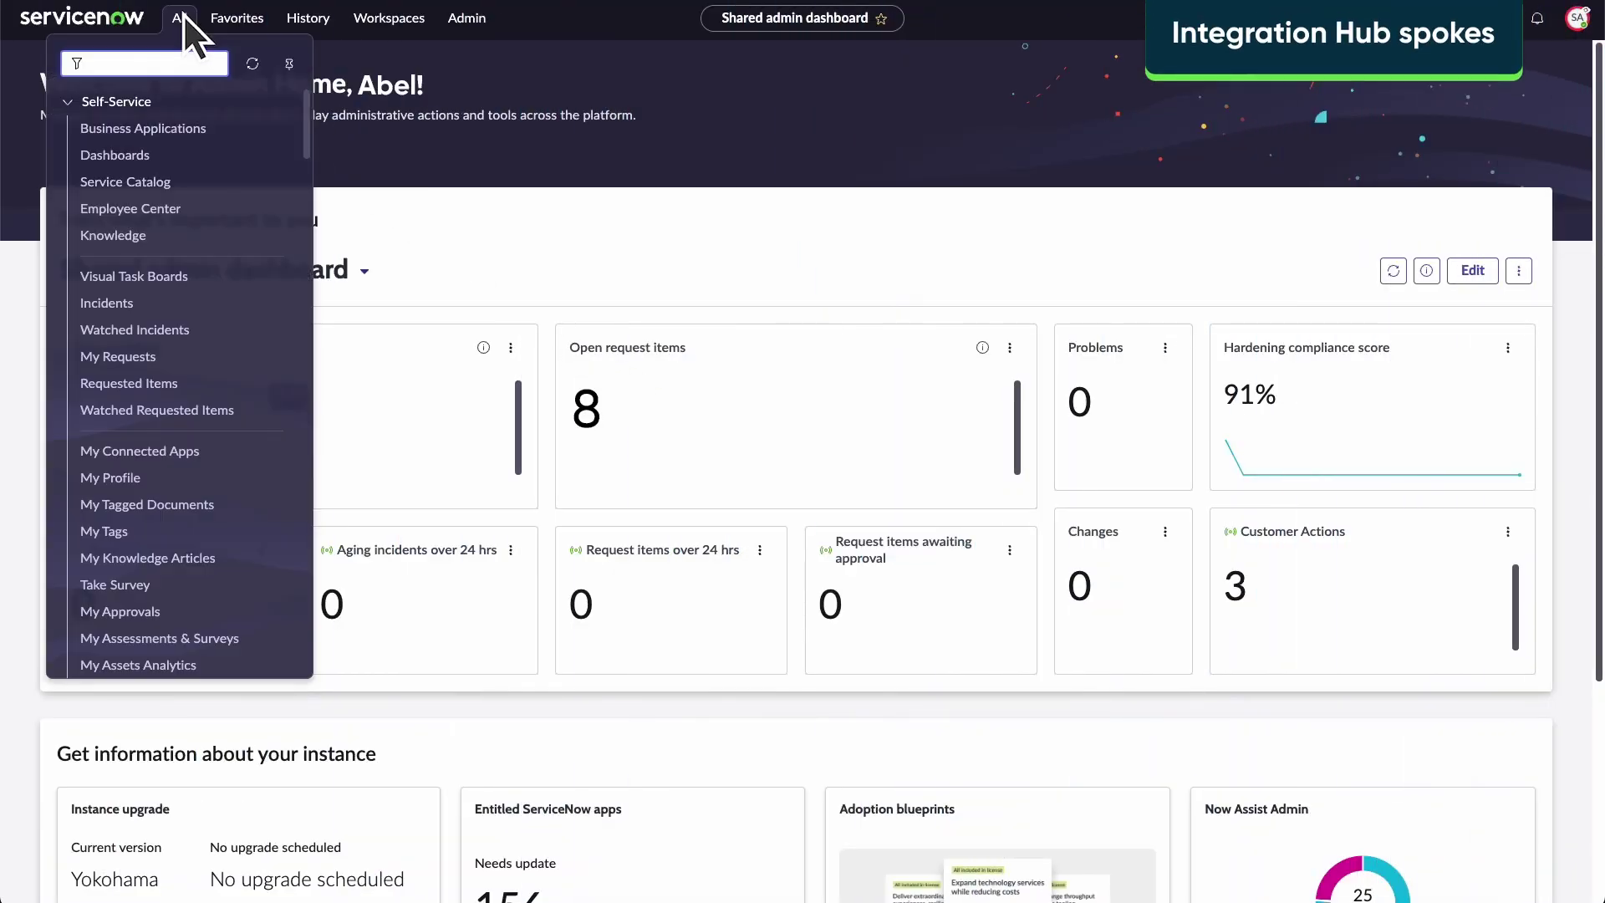
Step: Filter the navigator for 'workflow' and go to Workflow Studio's Integrations Spokes list
type("workflow")
left_click(183, 209)
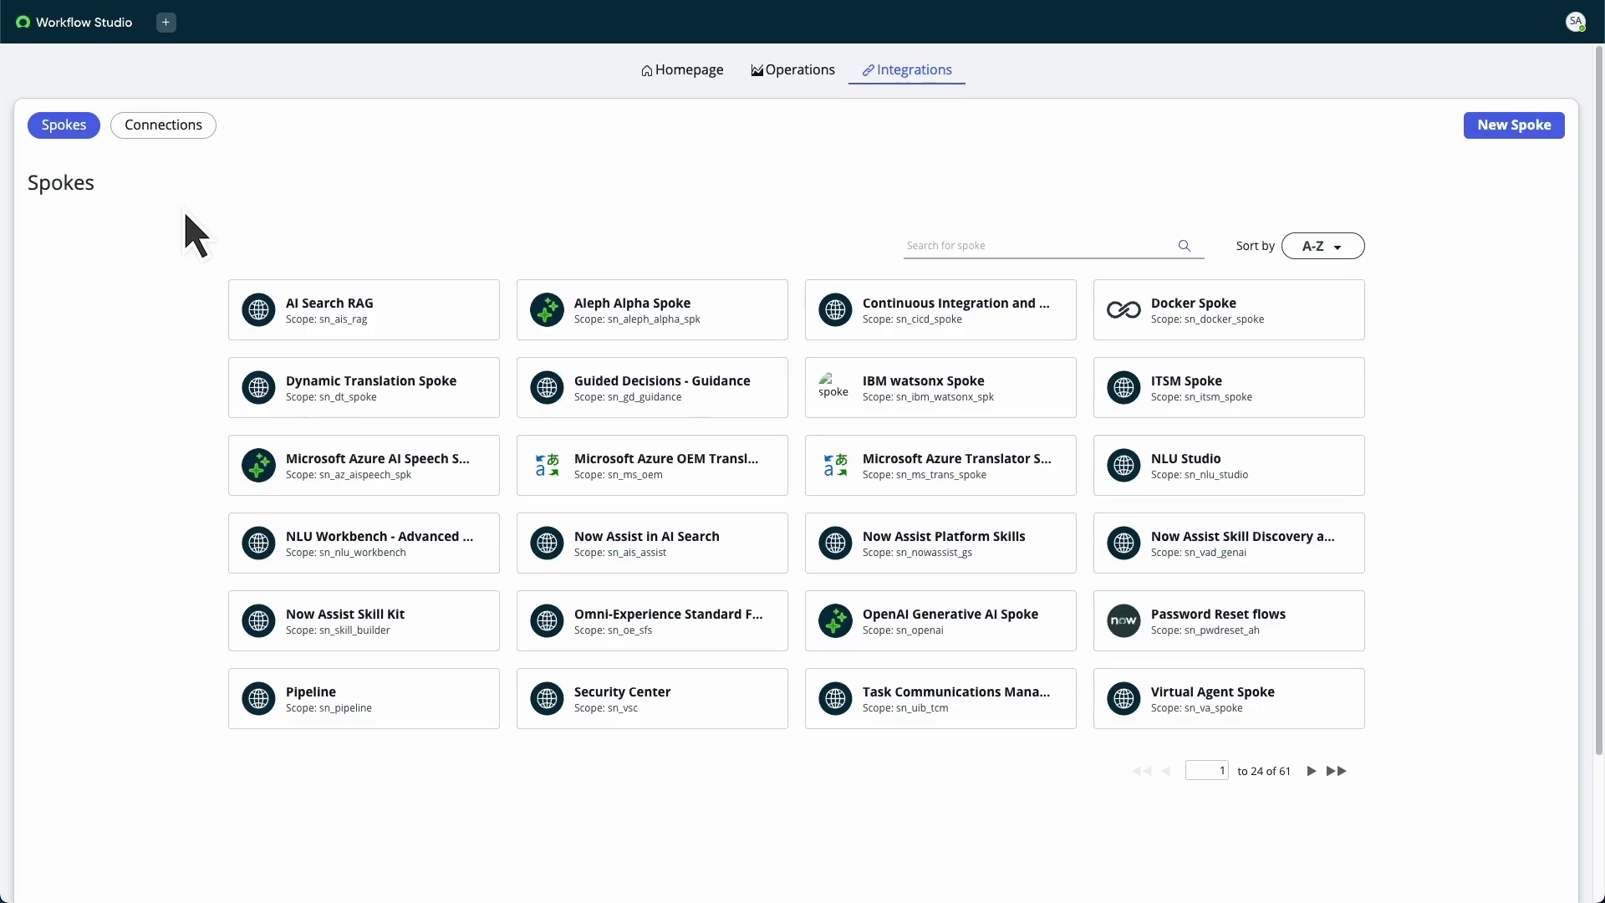
left_click(175, 127)
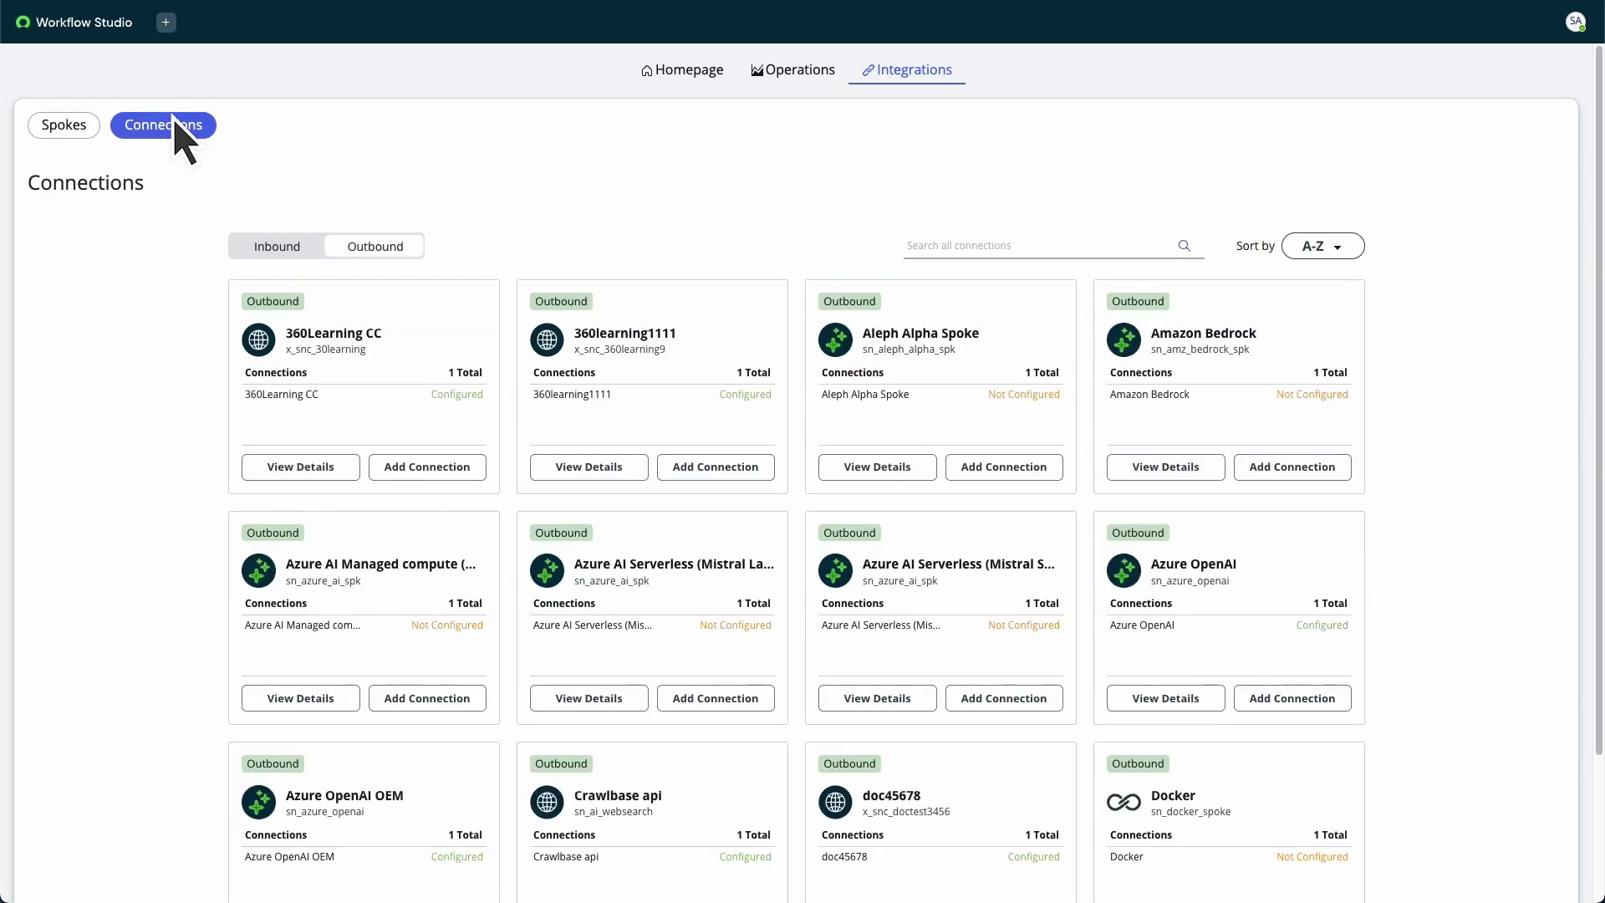
left_click(1139, 244)
type("docker")
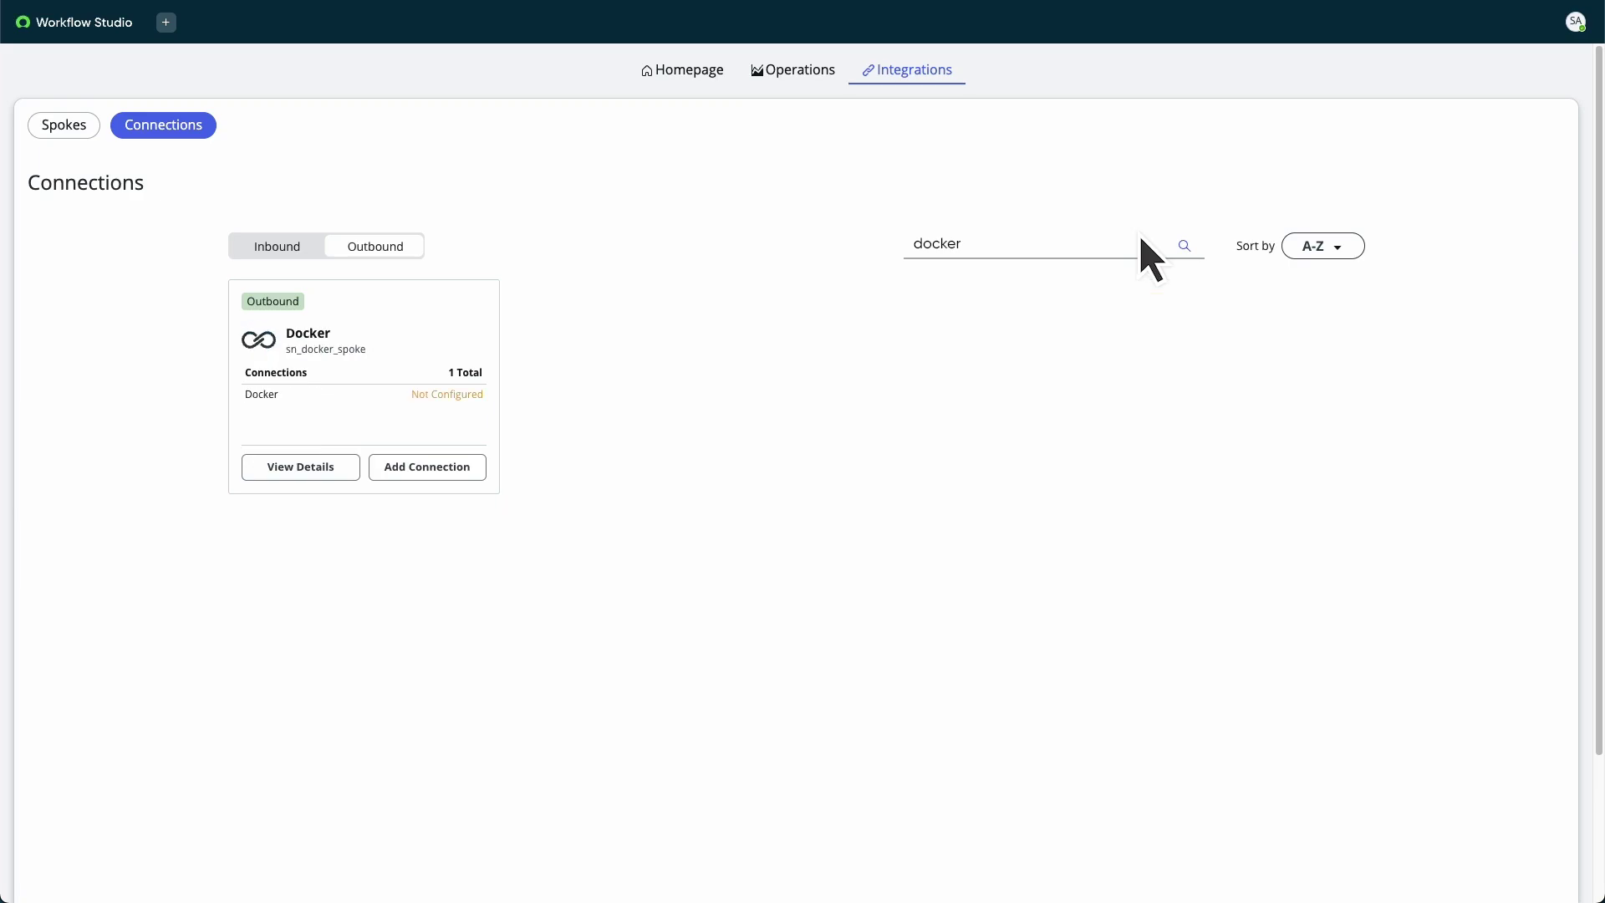
left_click(337, 465)
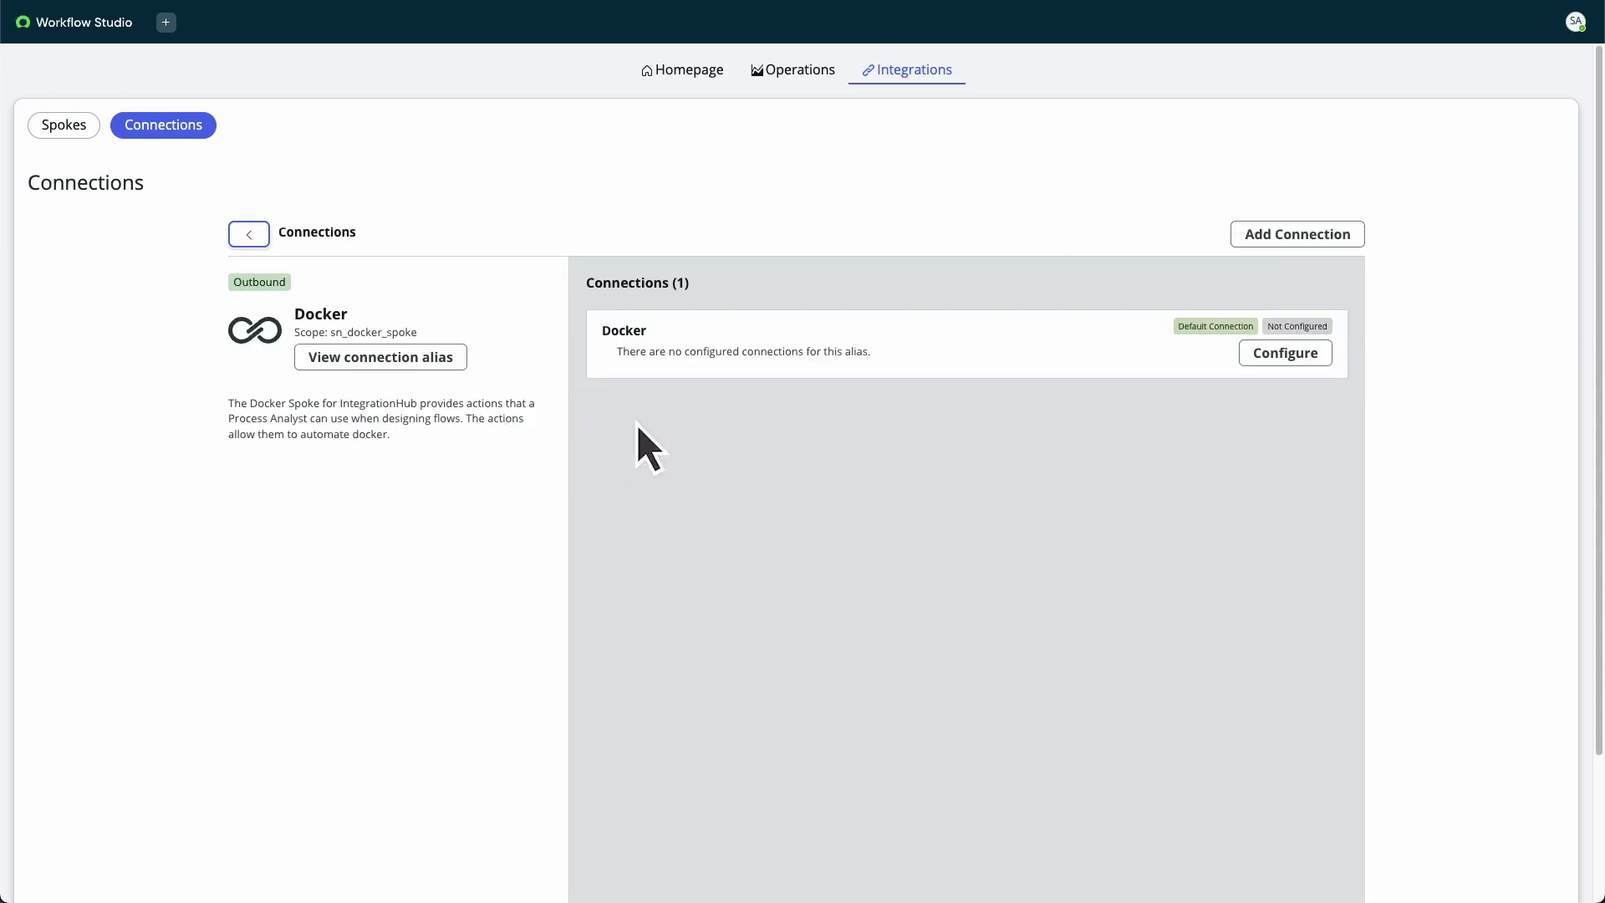
left_click(1287, 351)
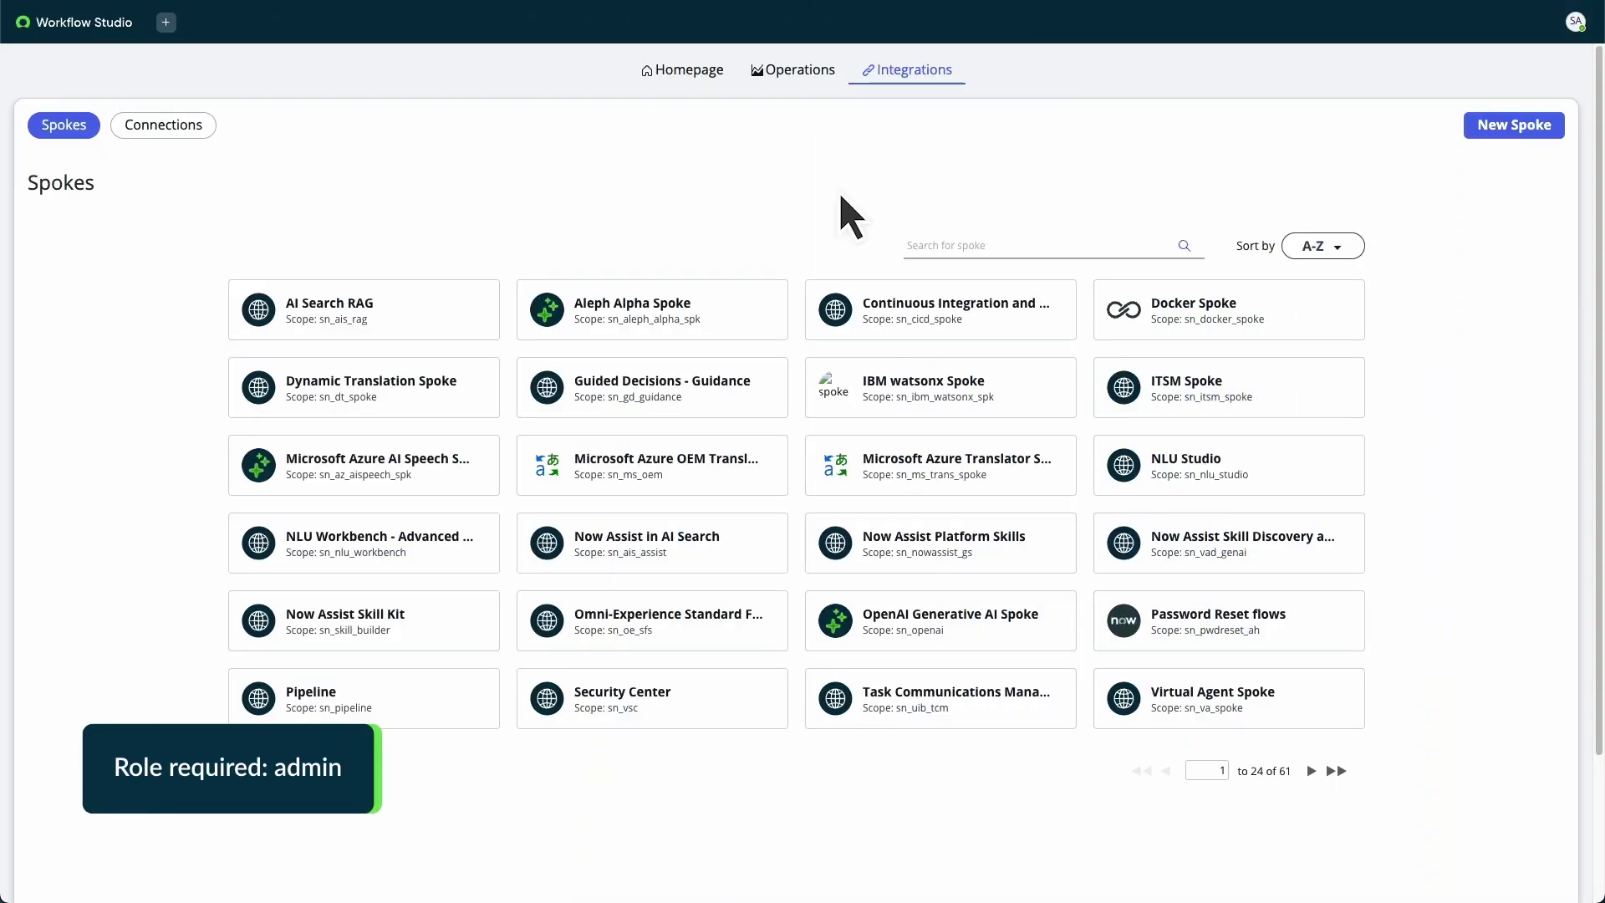
Step: Create spoke 'Learning360CC' in a new scope with description 'Integration with Learning360CC'
left_click(1534, 122)
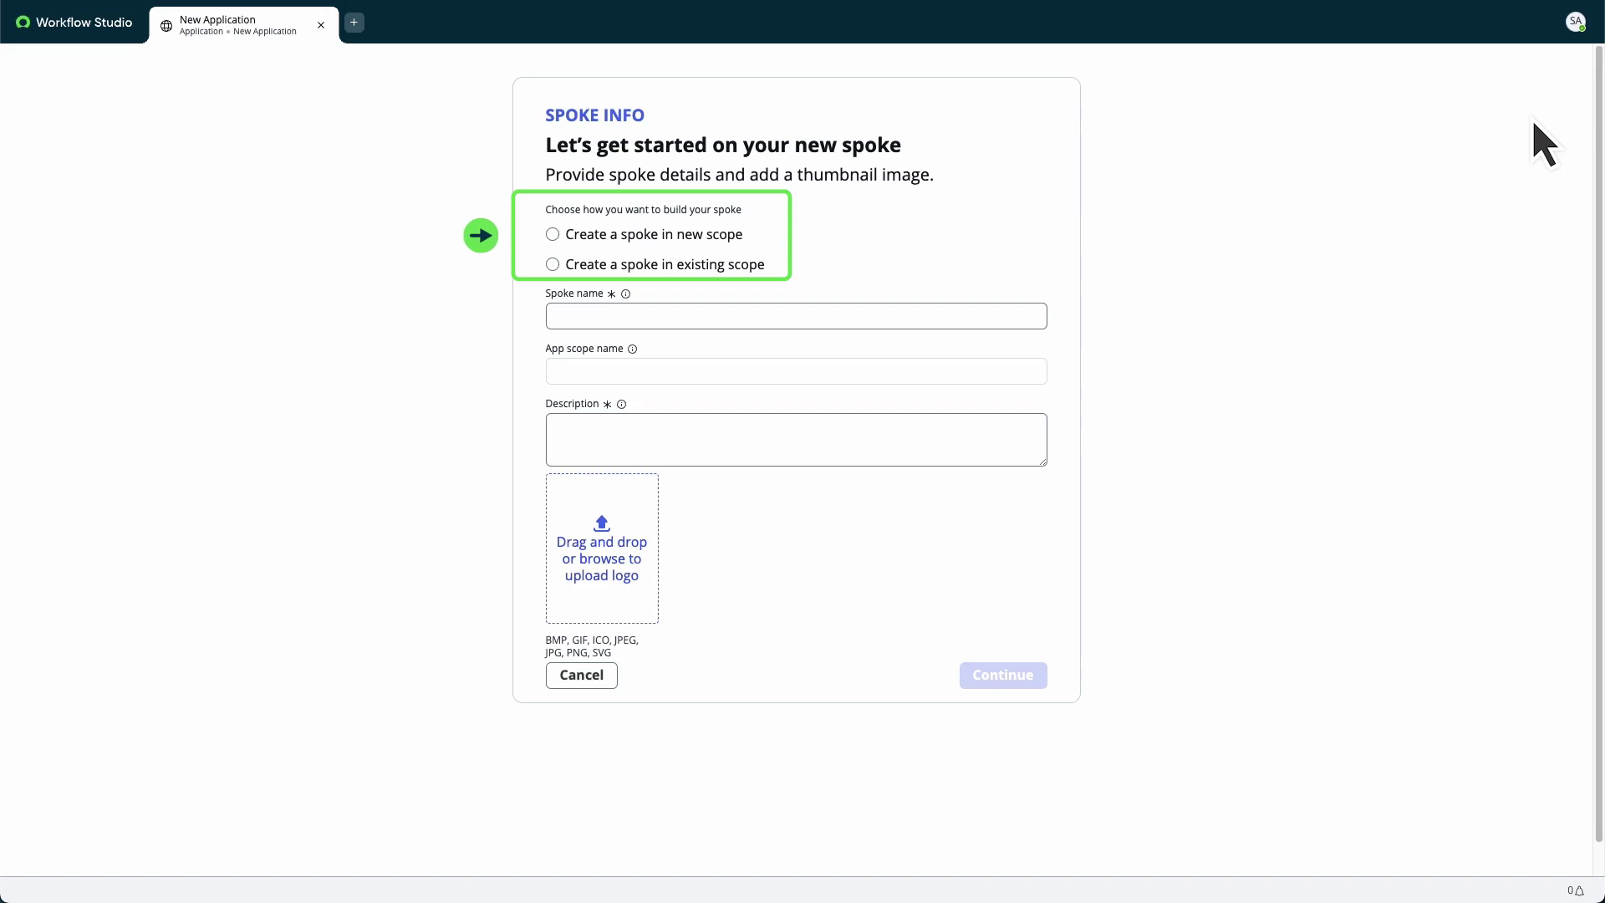
left_click(554, 234)
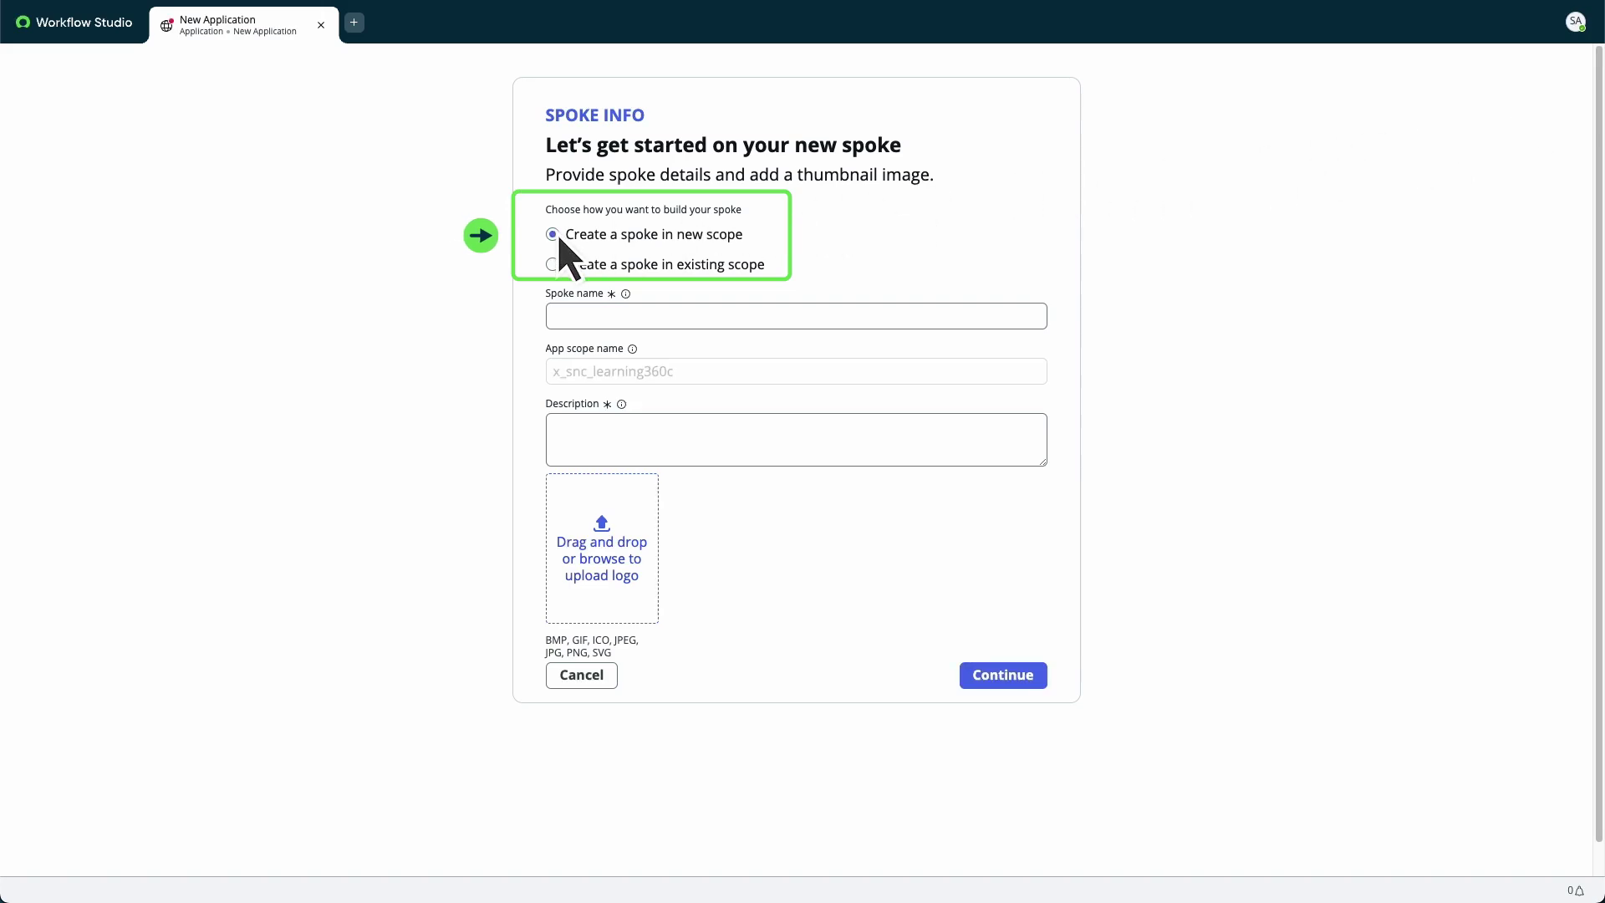
left_click(847, 311)
type("Learning360CC")
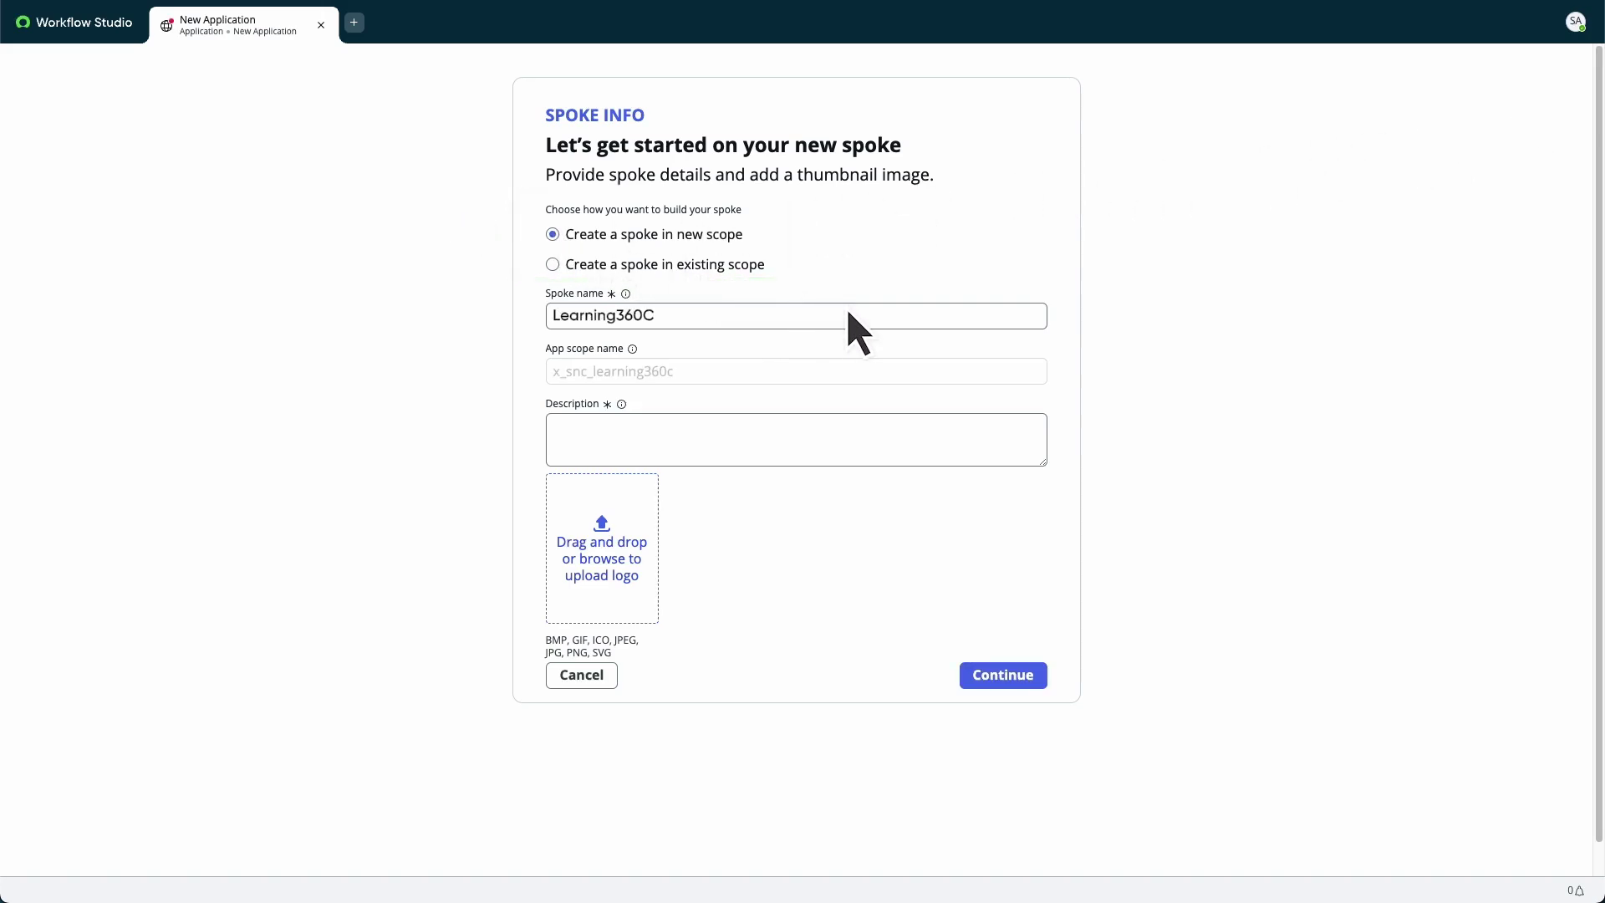
left_click(848, 429)
type("Integration with Learning360CC")
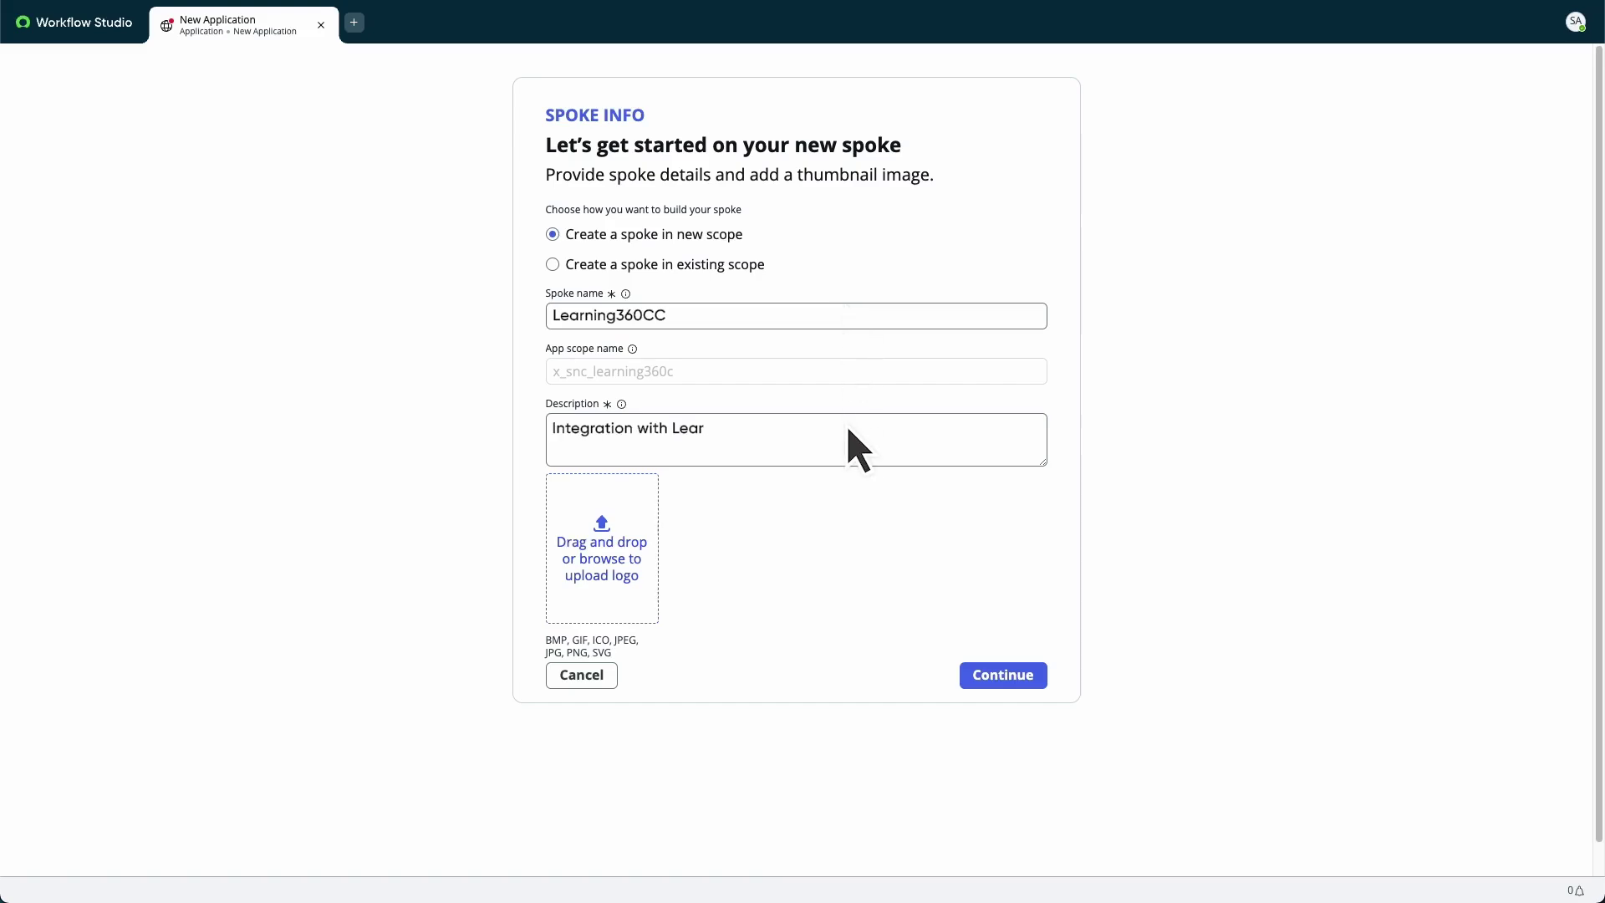
left_click(1015, 674)
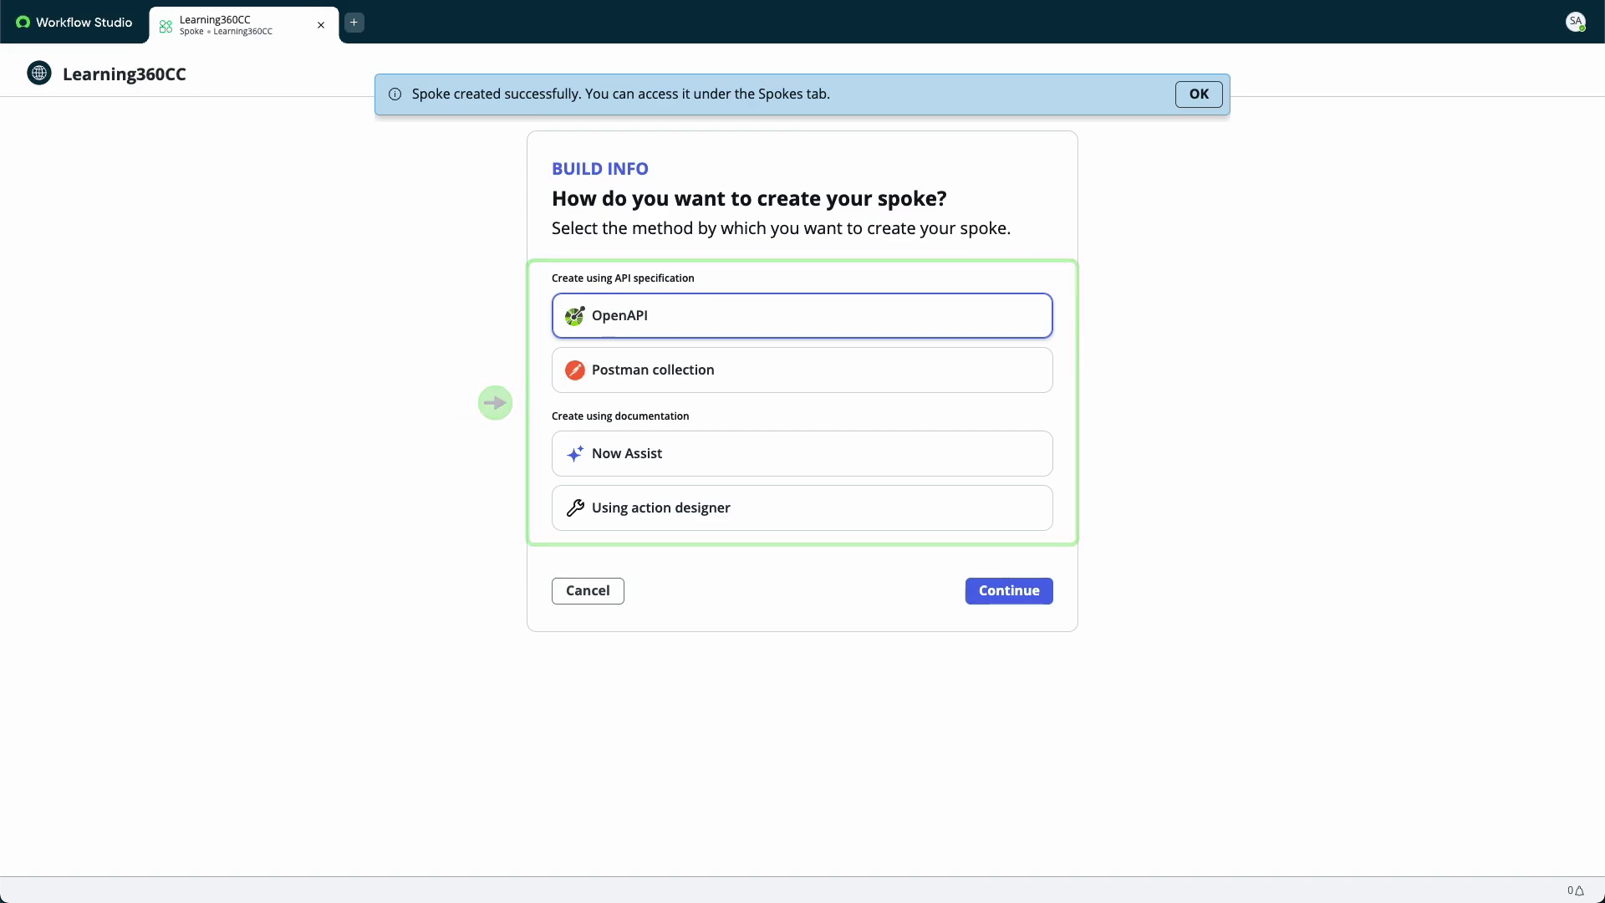
Step: Build with Now Assist, pasting the API documentation to preview a createGroup POST action
left_click(822, 447)
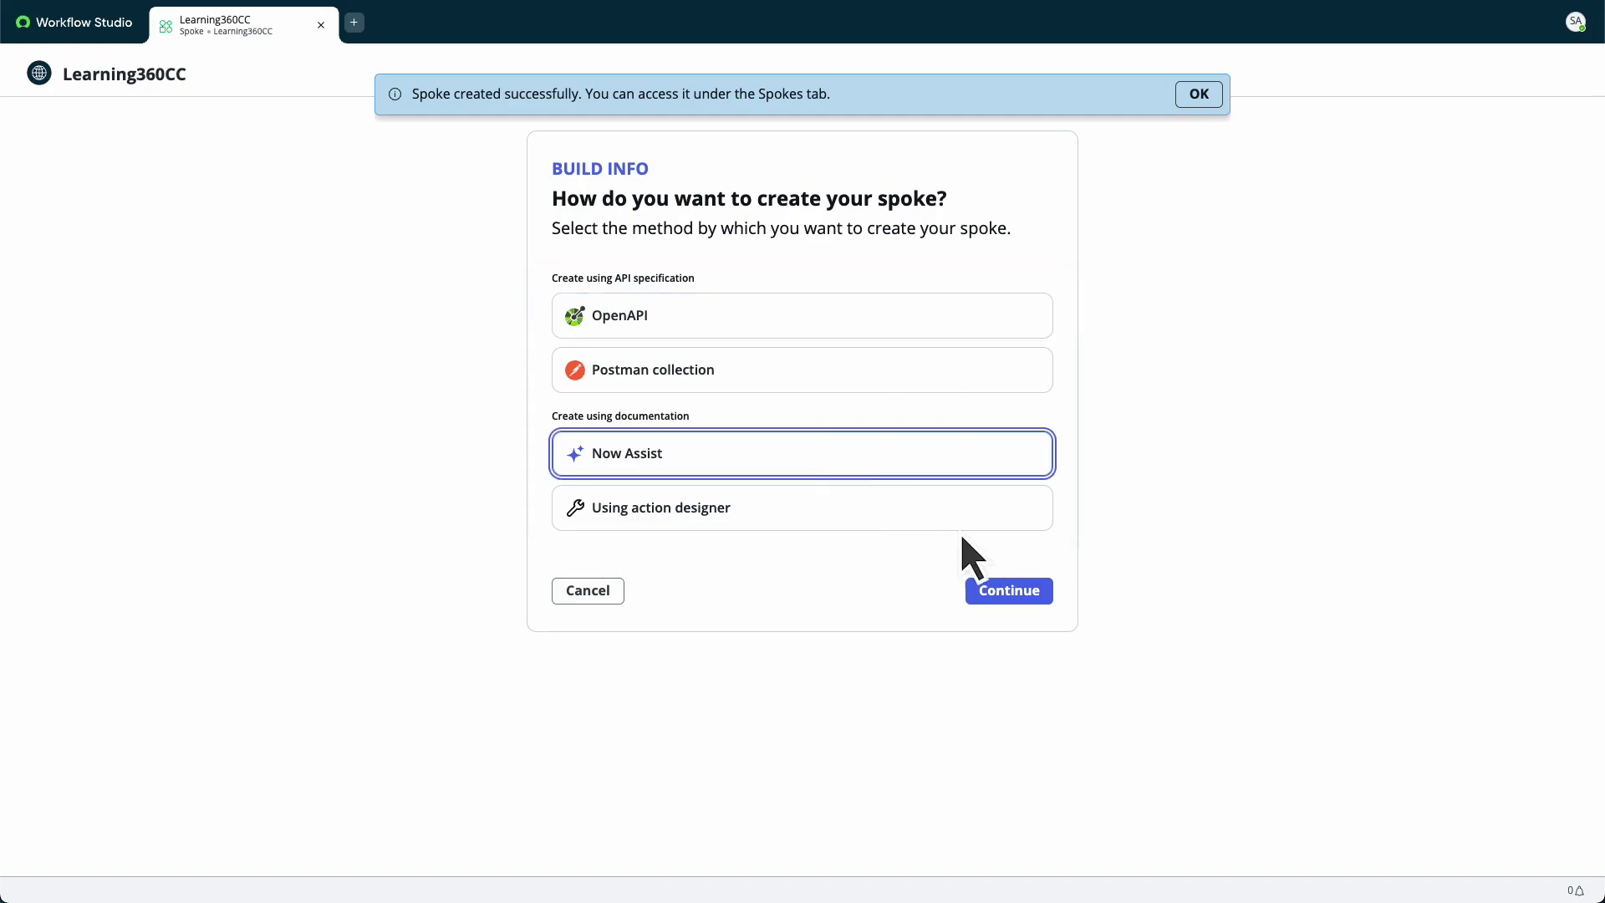
left_click(1041, 589)
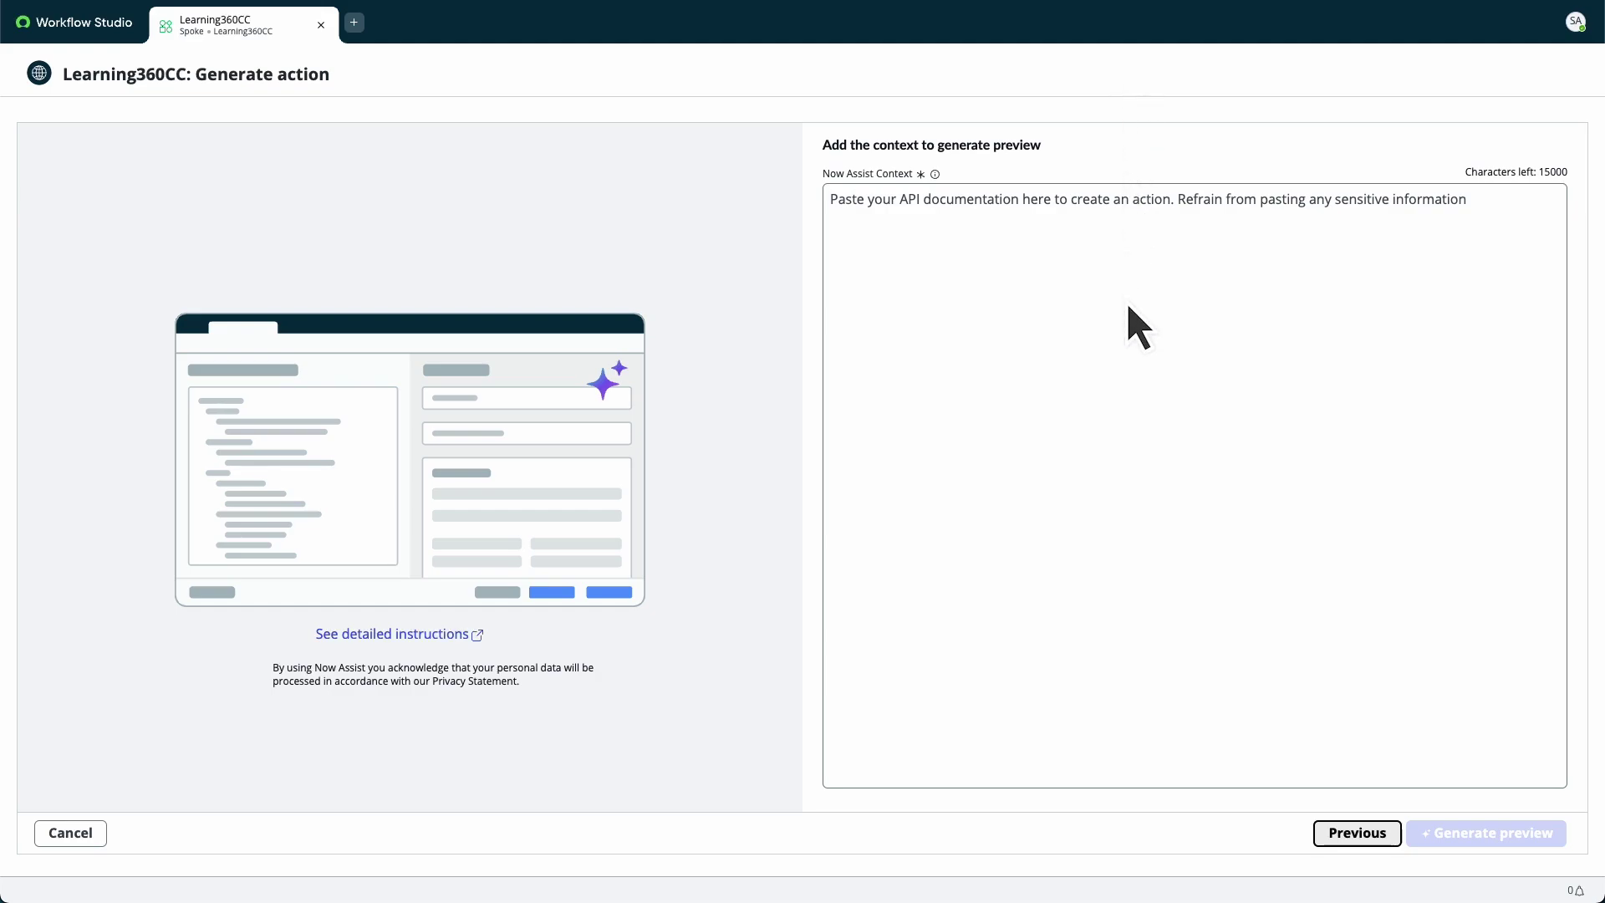
left_click(1132, 323)
key("ctrl+v")
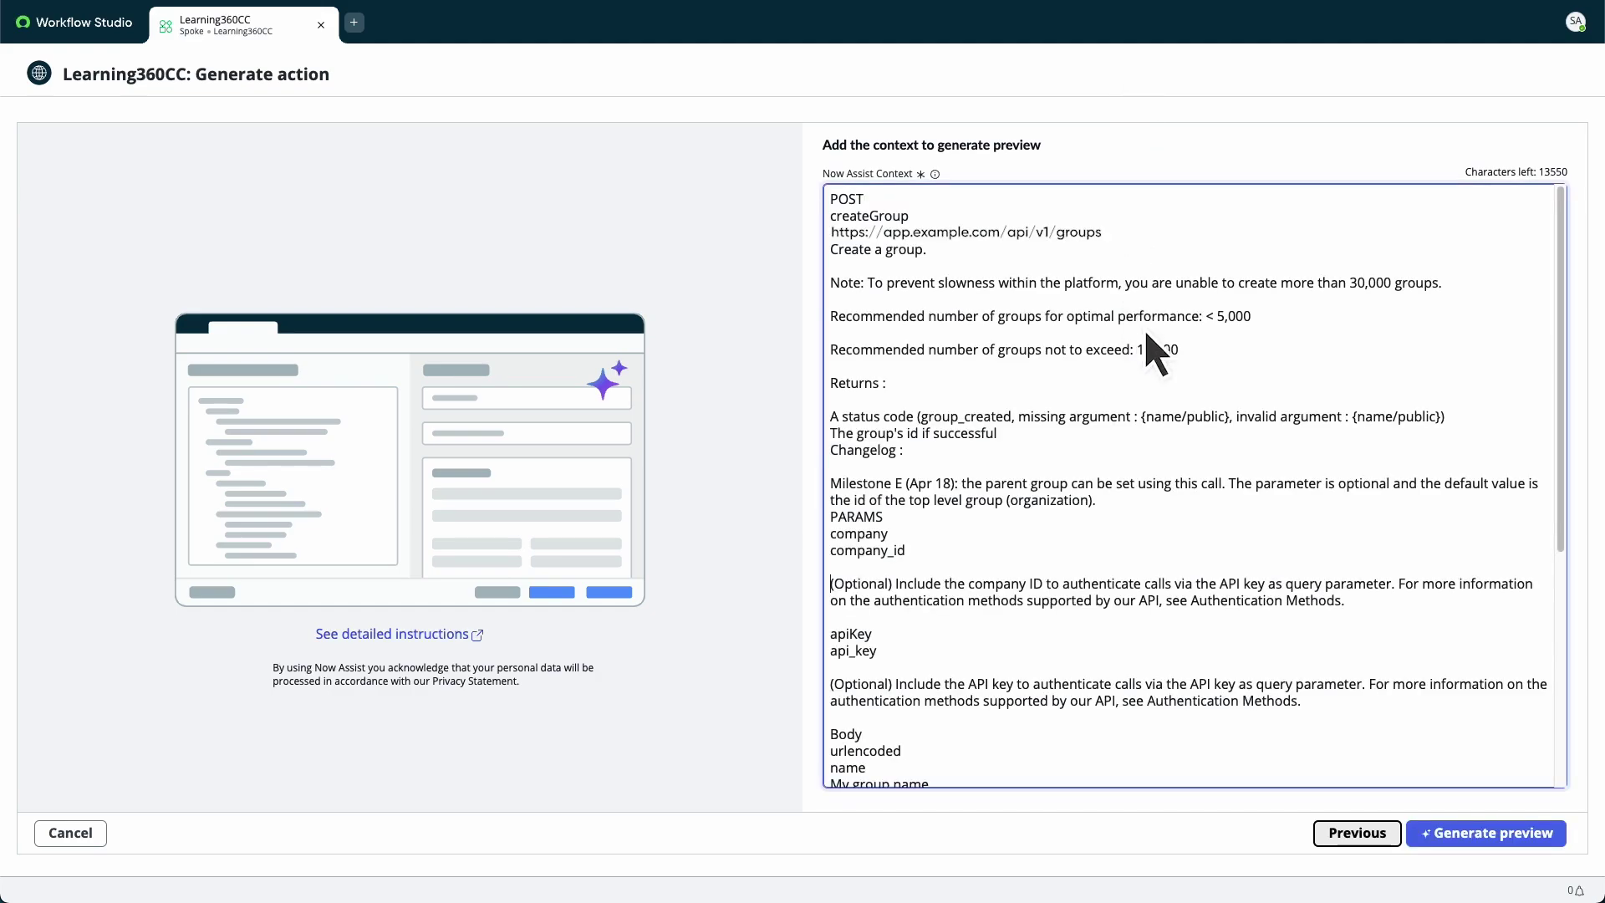
left_click(1477, 831)
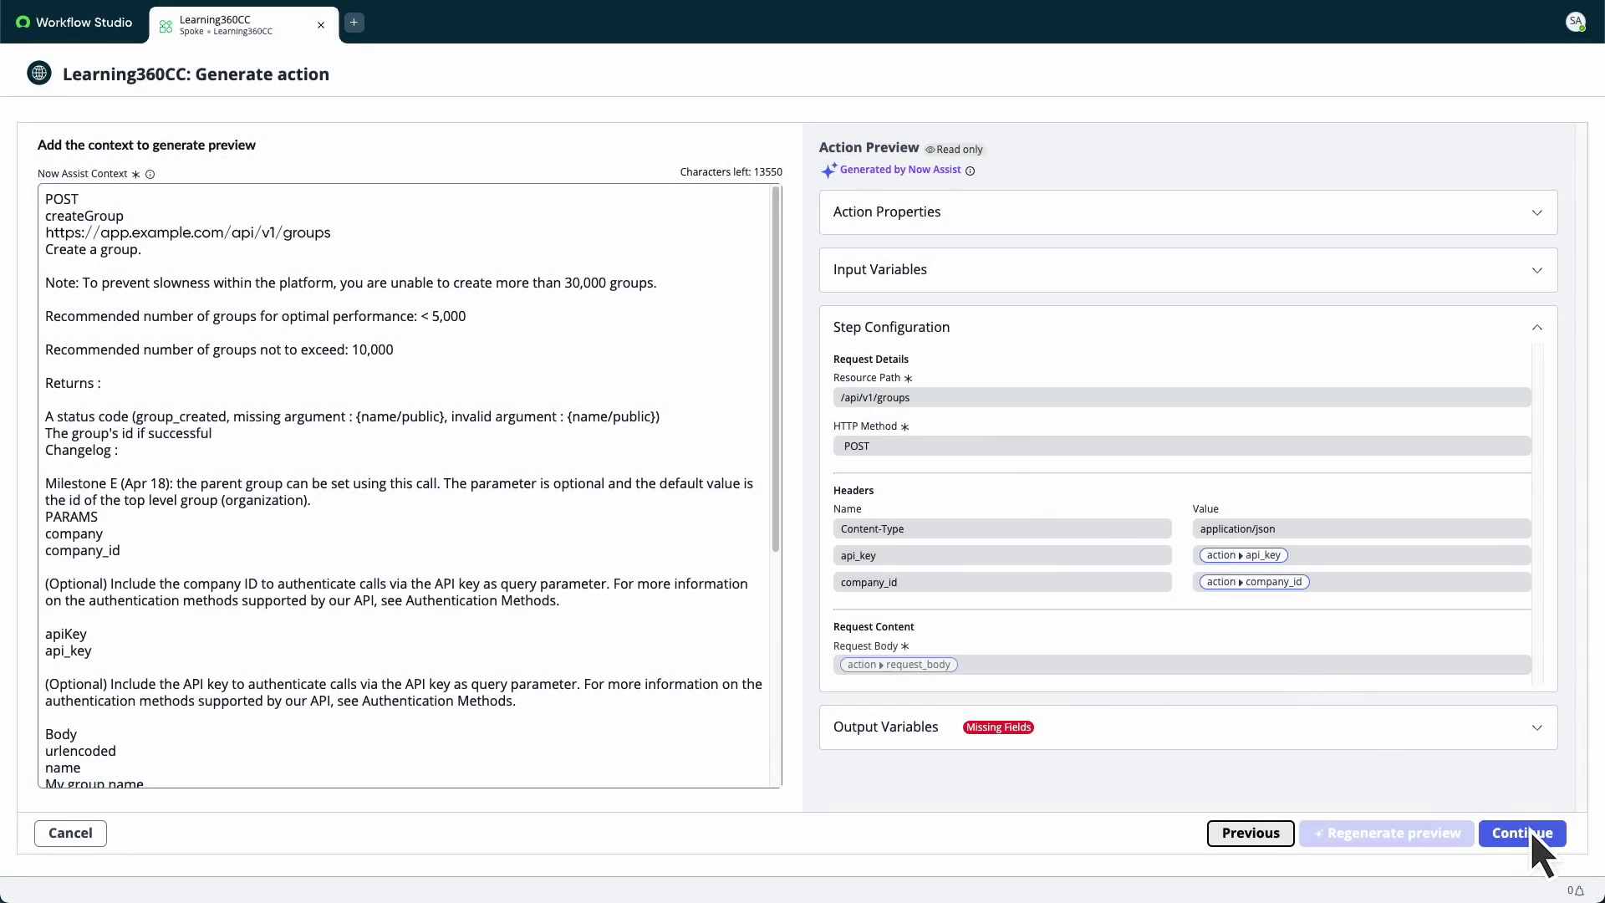
left_click(1523, 833)
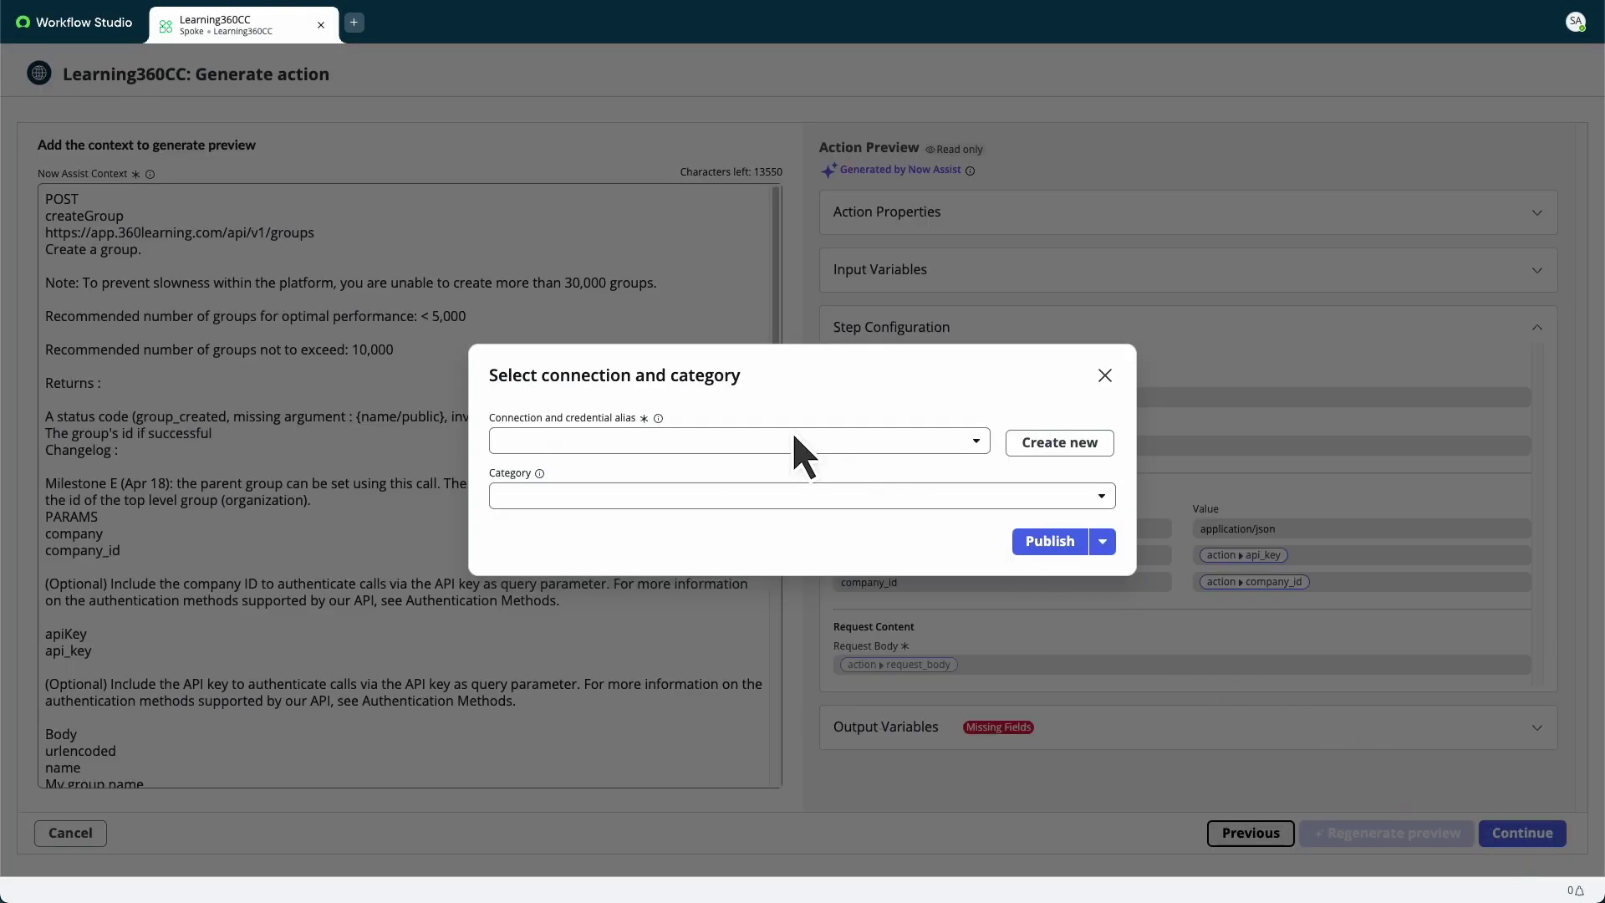
left_click(1097, 445)
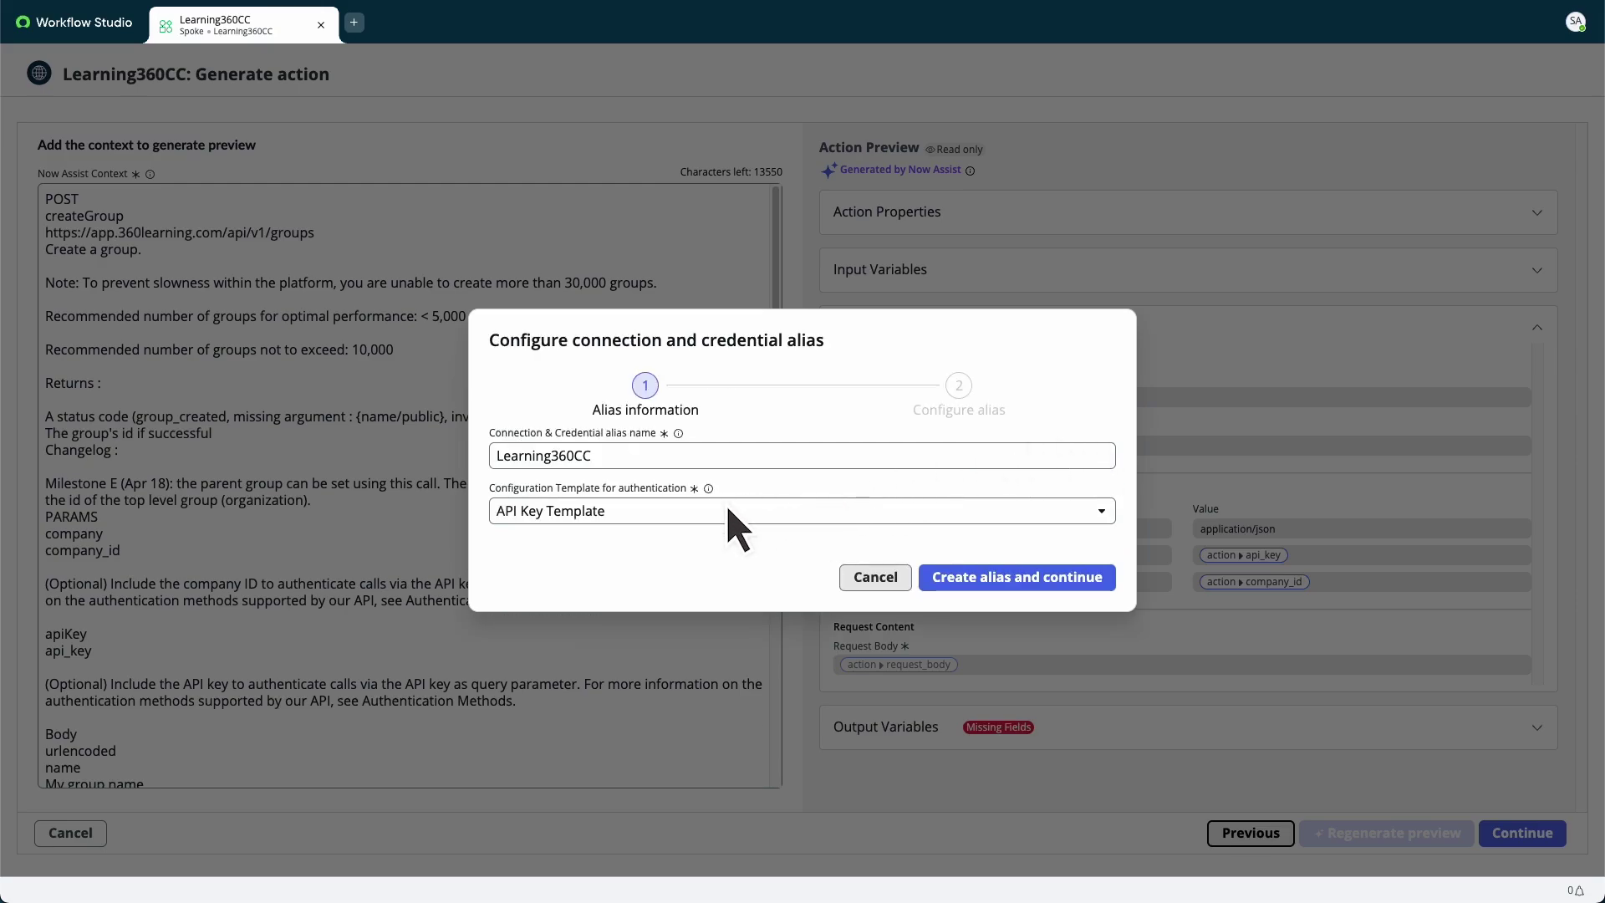
left_click(1033, 576)
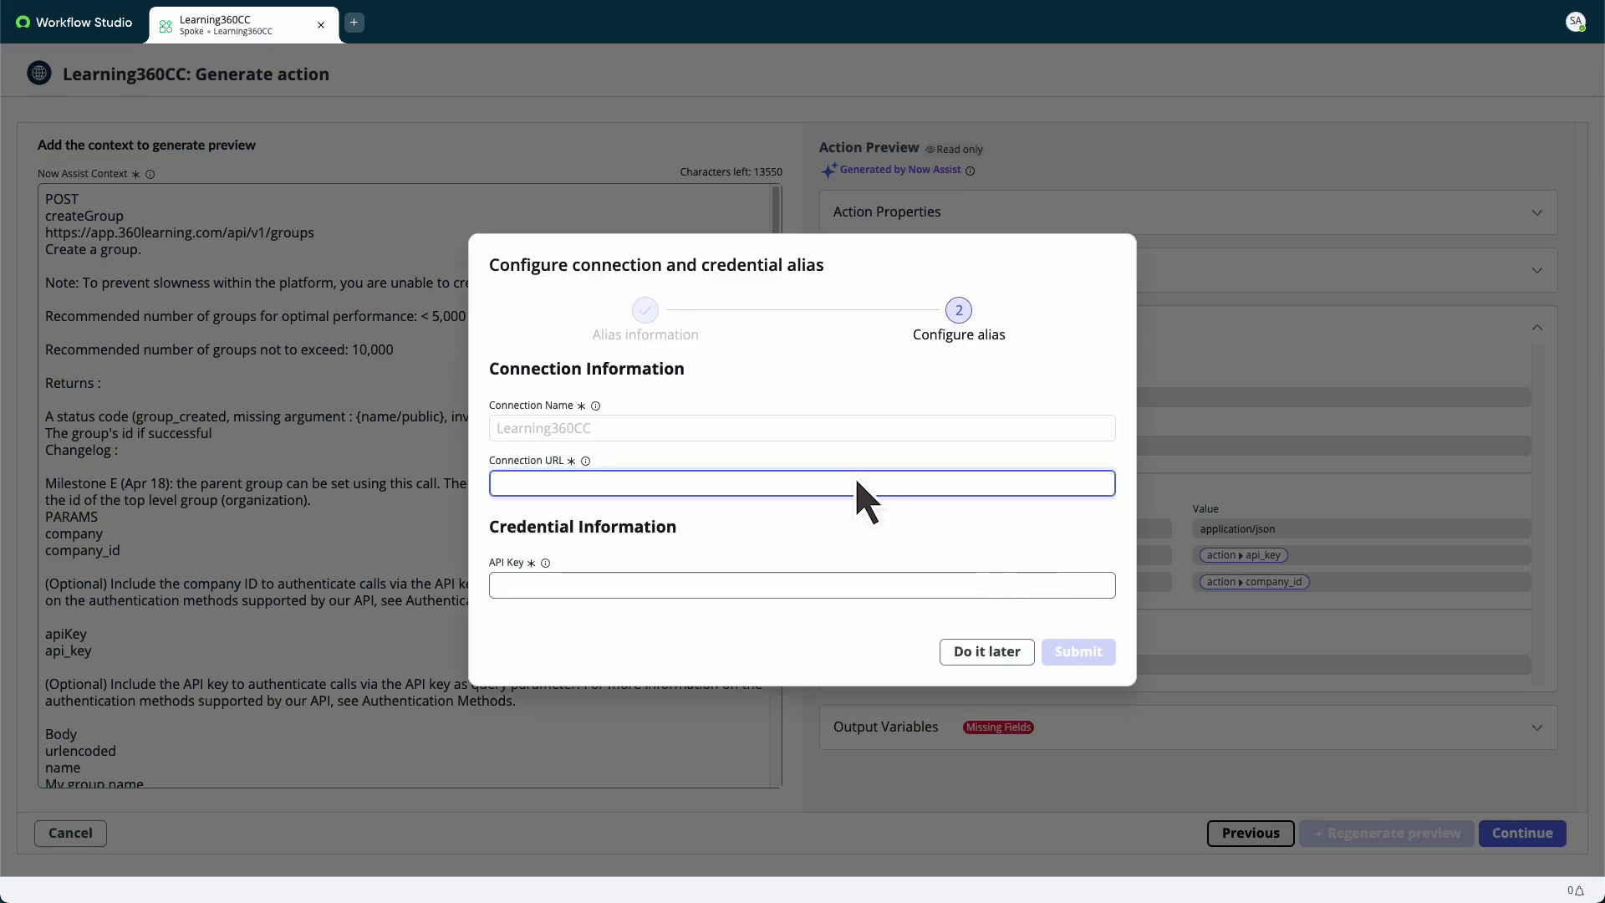
type("https://example.com")
left_click(771, 580)
type("***")
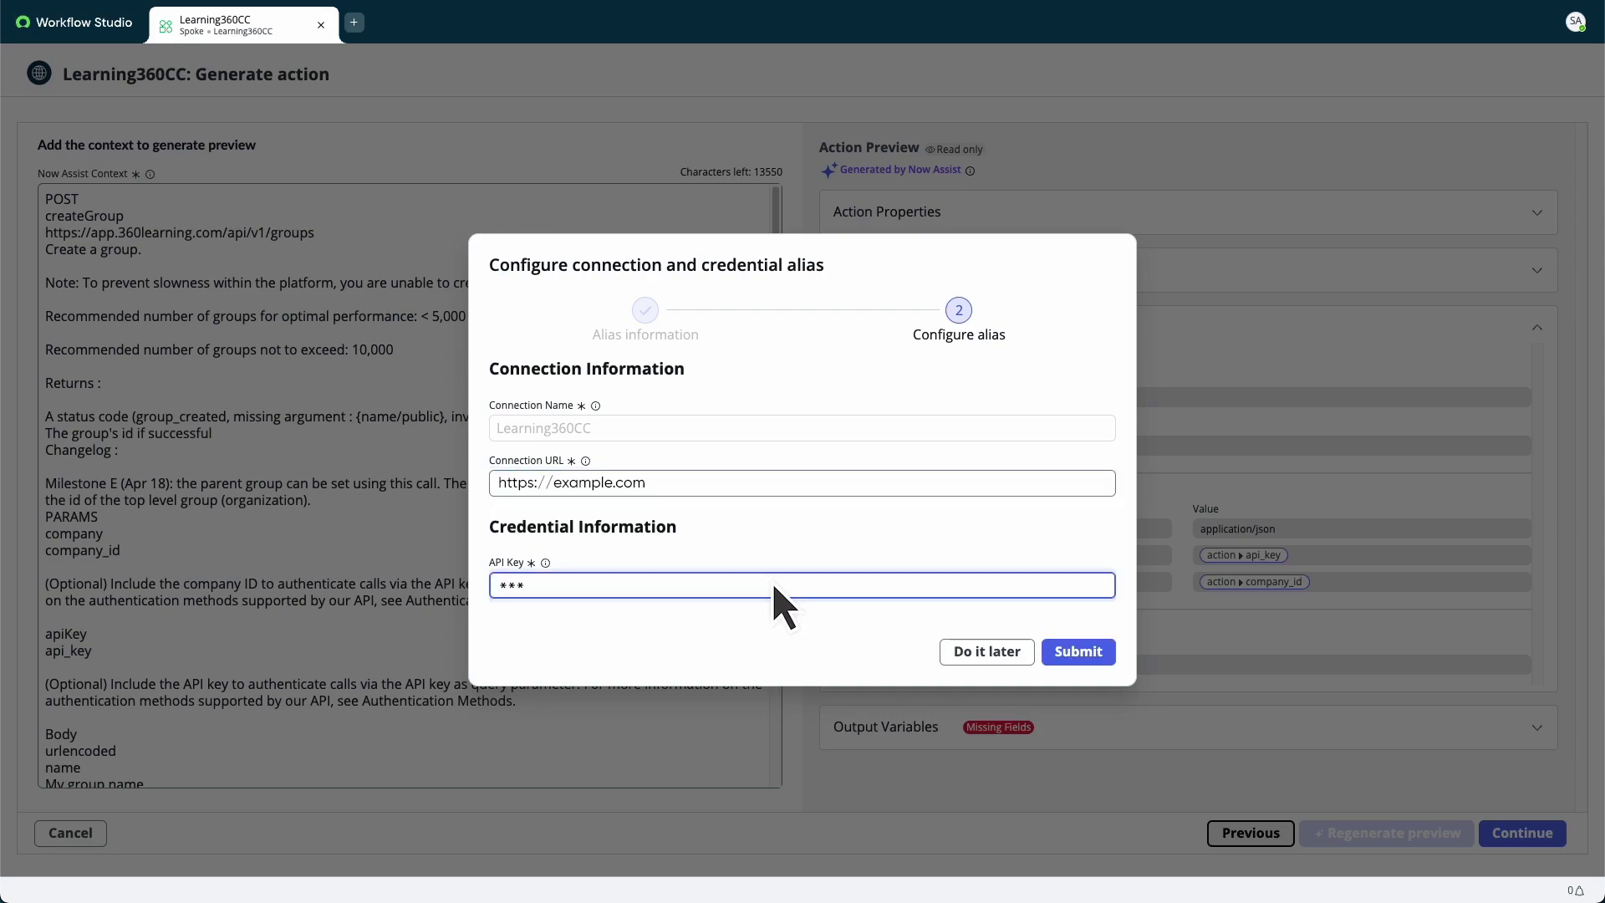
type("******")
left_click(1105, 652)
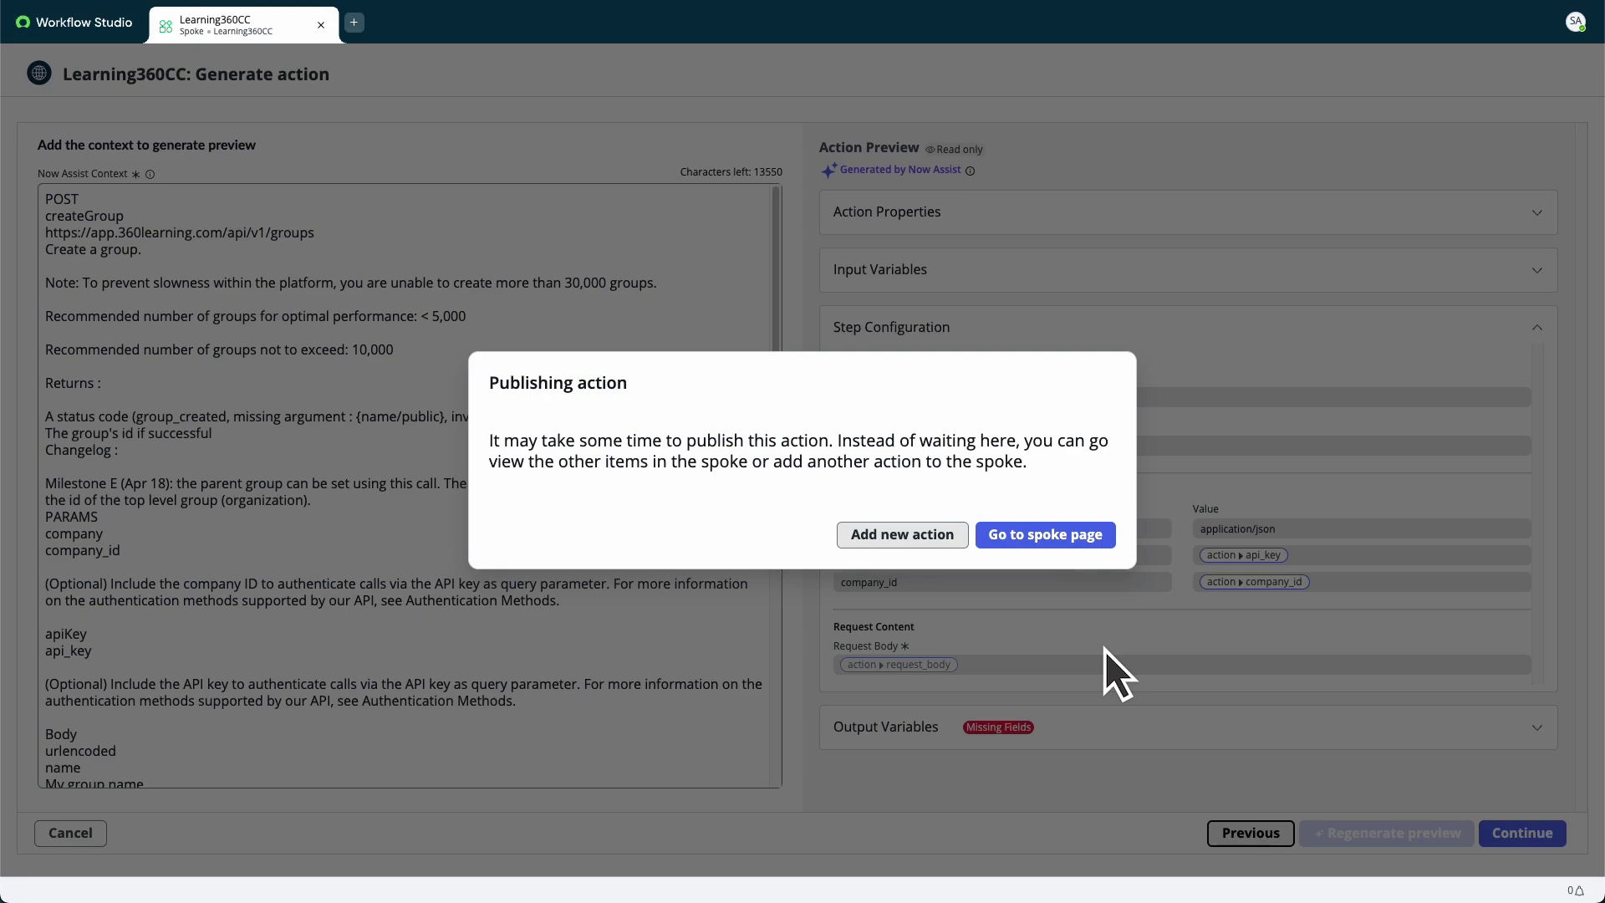
left_click(1094, 535)
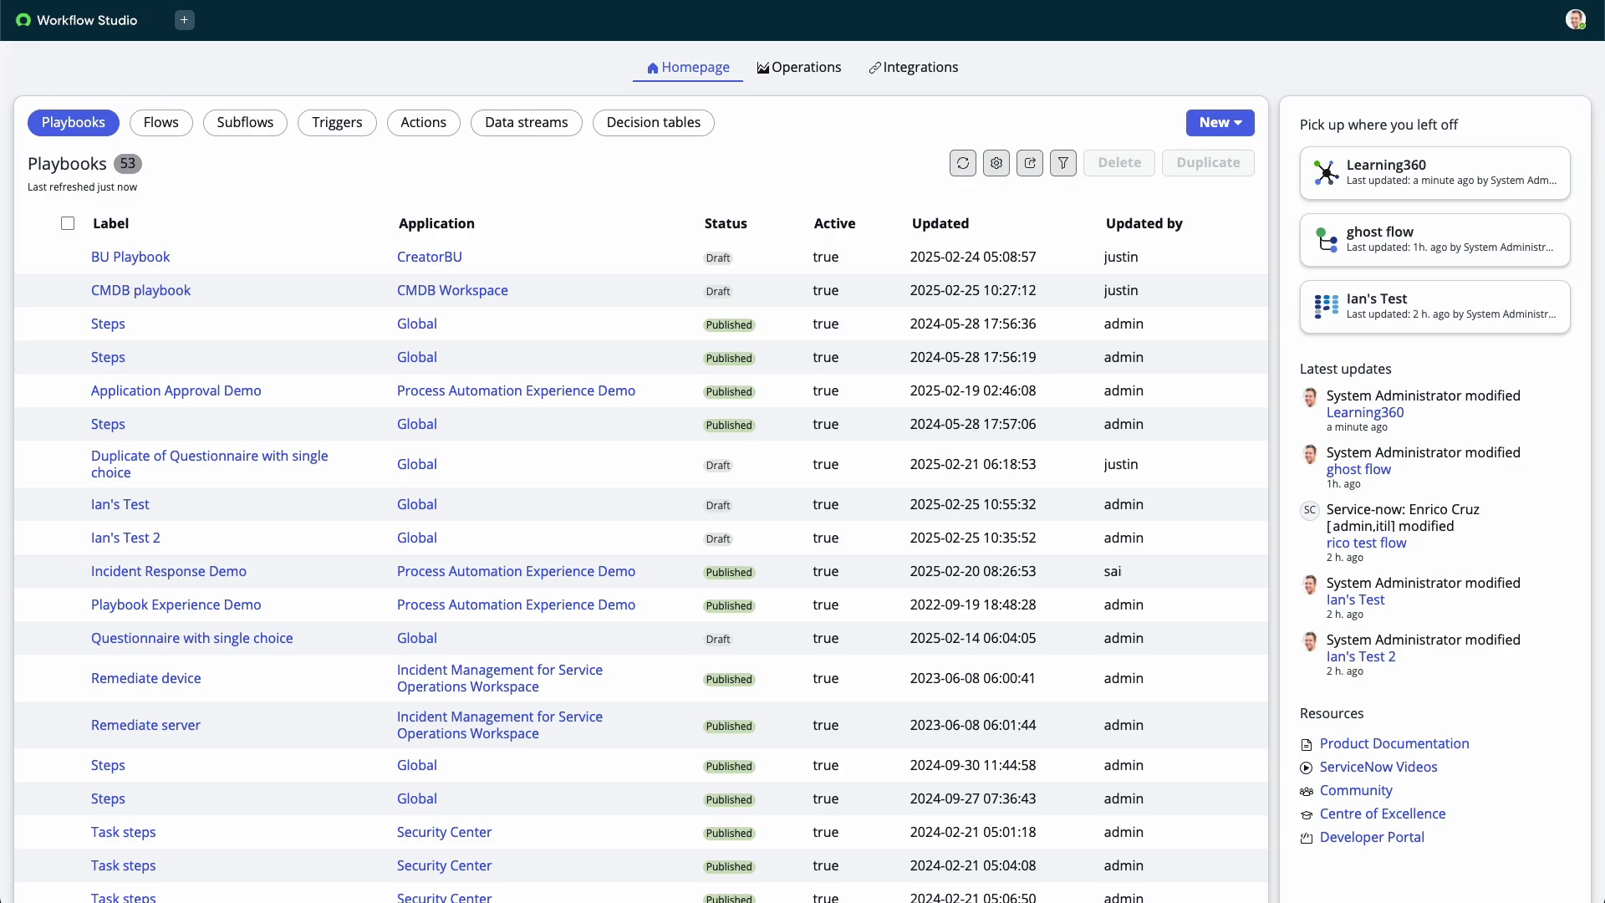
Step: Build a new Learning360 Pagination data stream and view its Action Preprocessing settings
left_click(1237, 117)
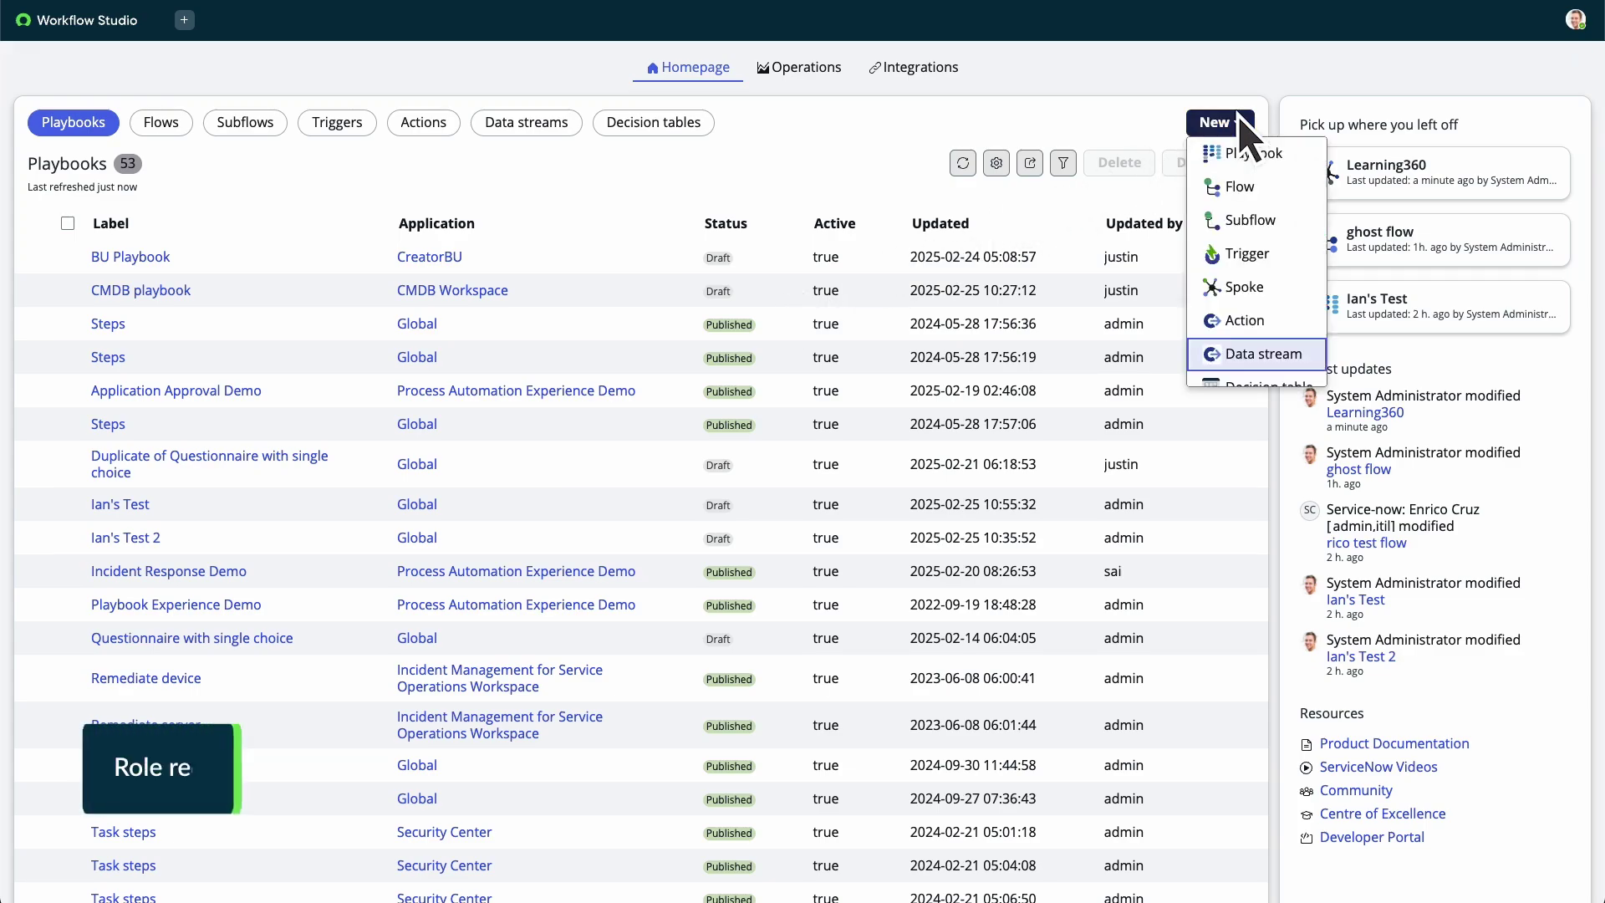
left_click(1302, 345)
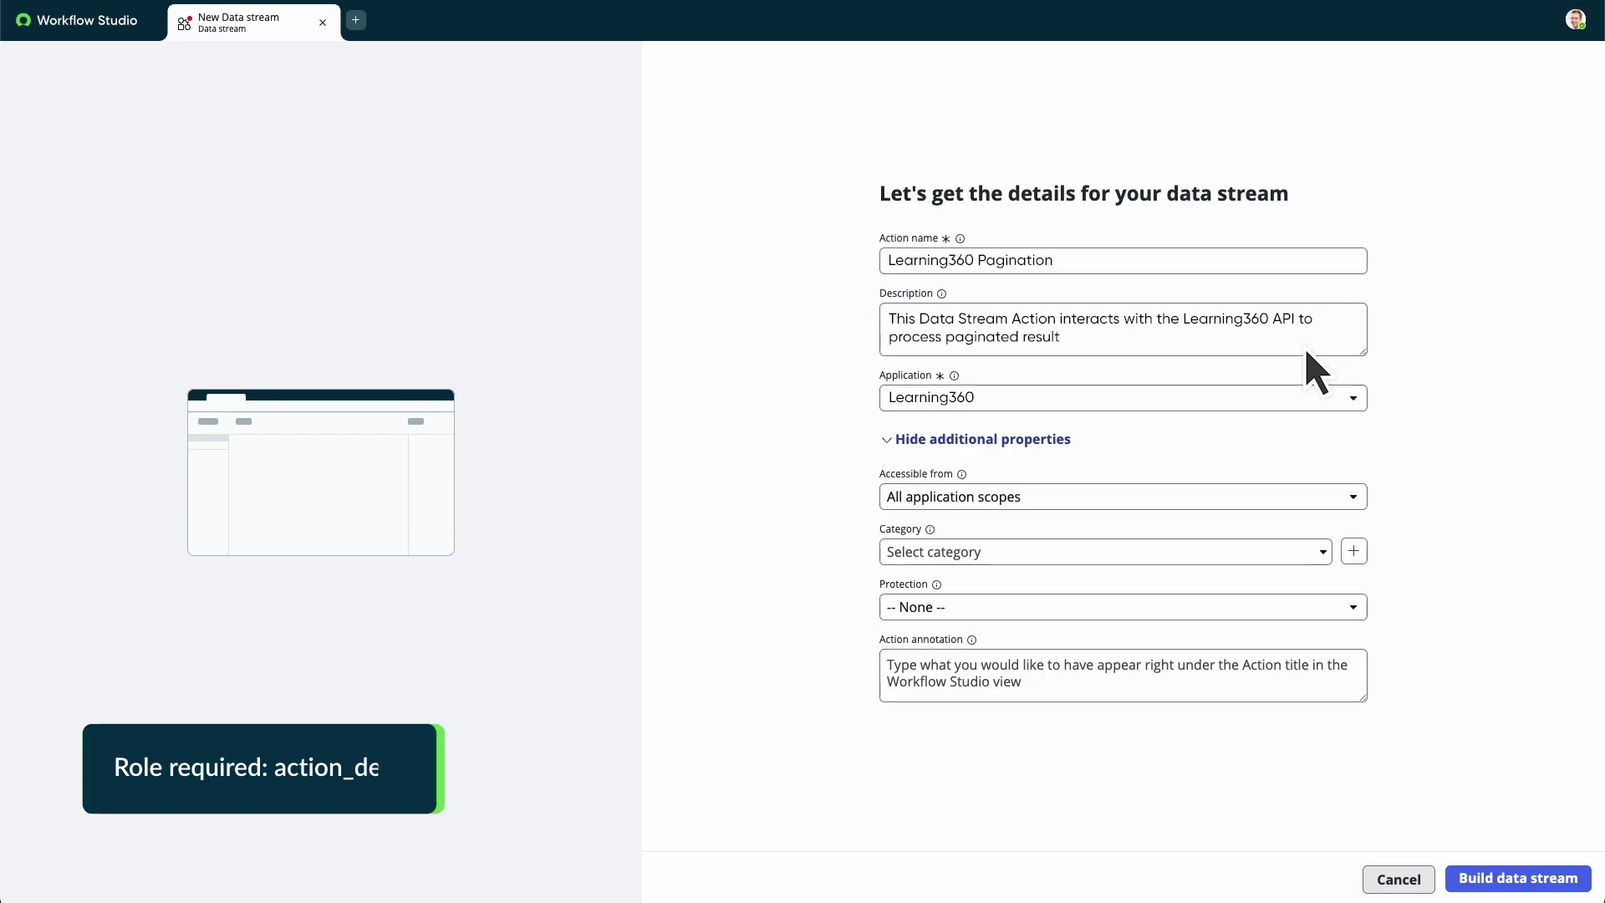
left_click(1548, 875)
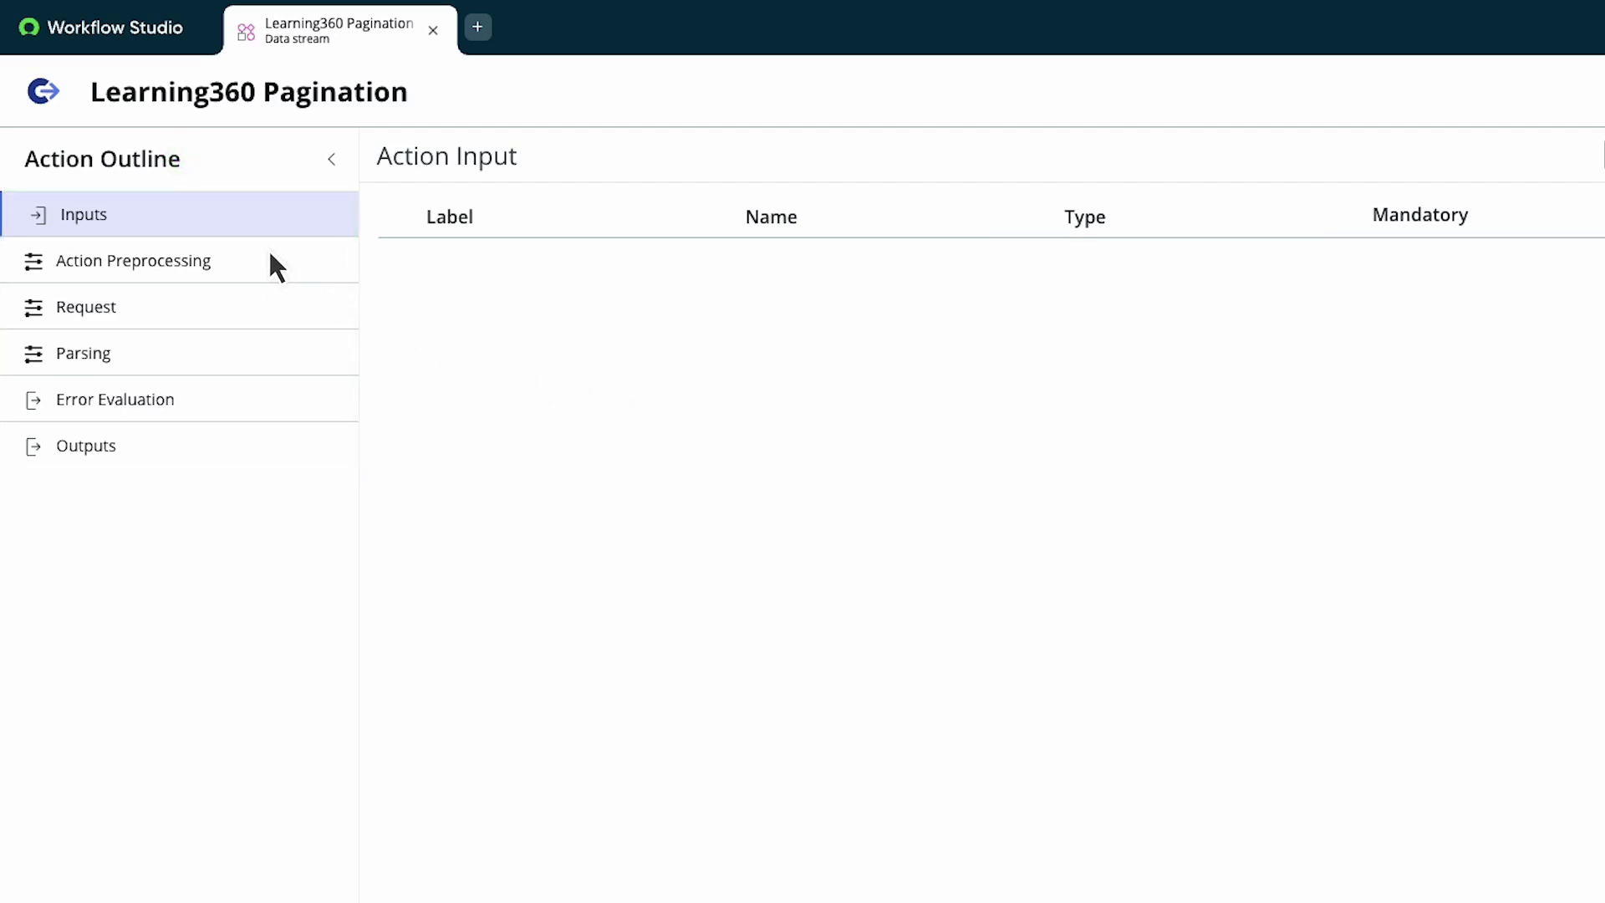
left_click(270, 255)
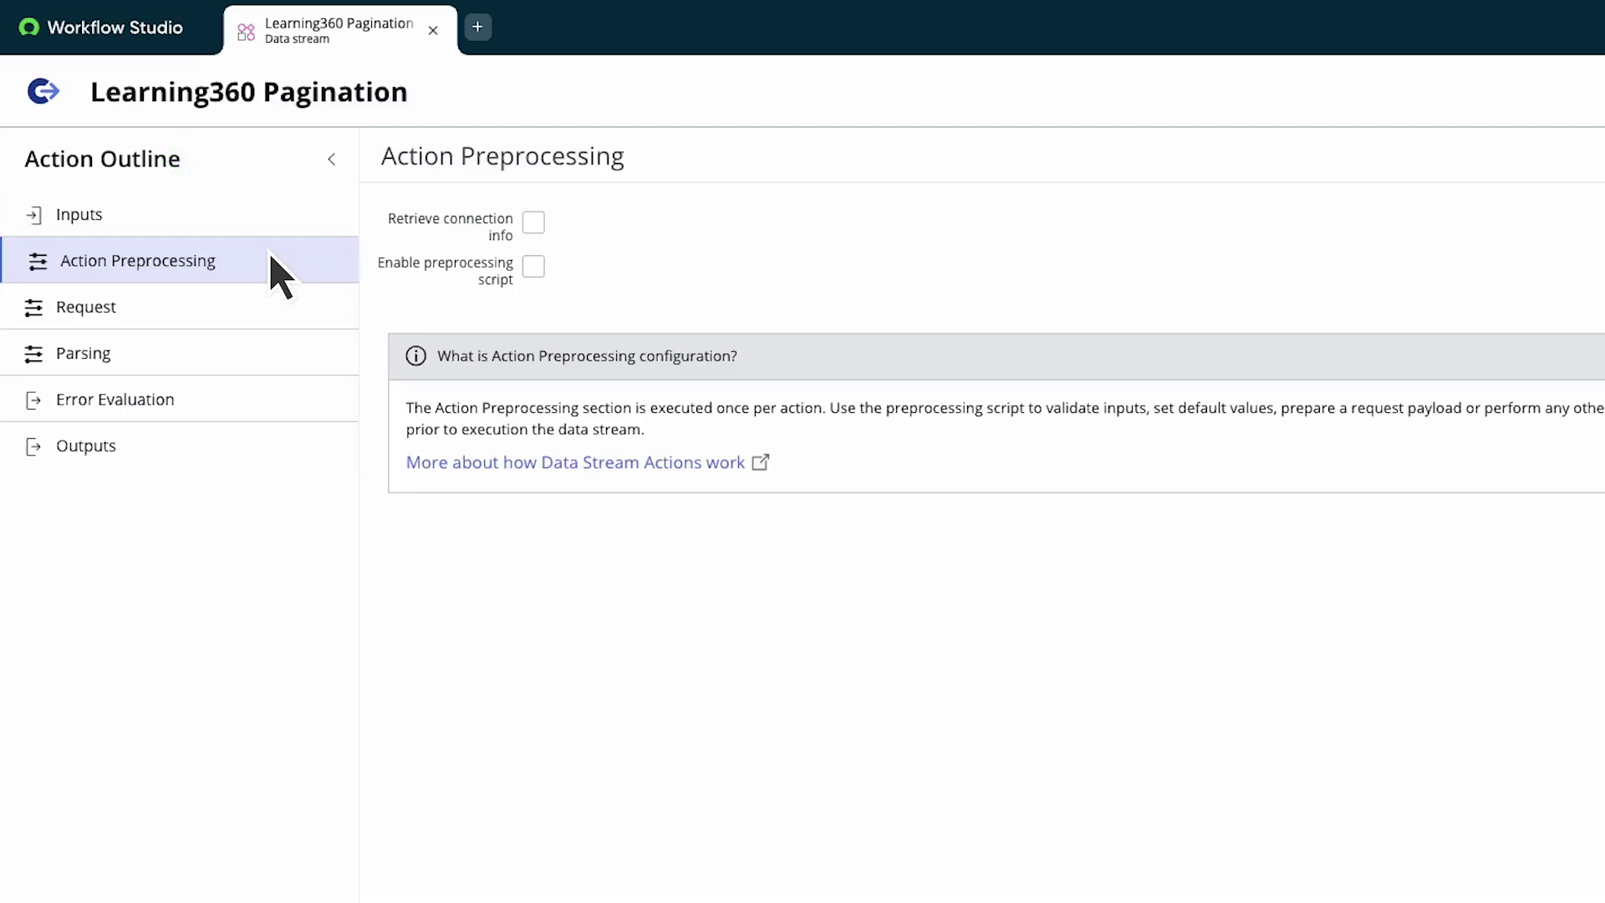
Step: Review the Learning360 Pagination data stream's Request and Parsing settings
left_click(224, 306)
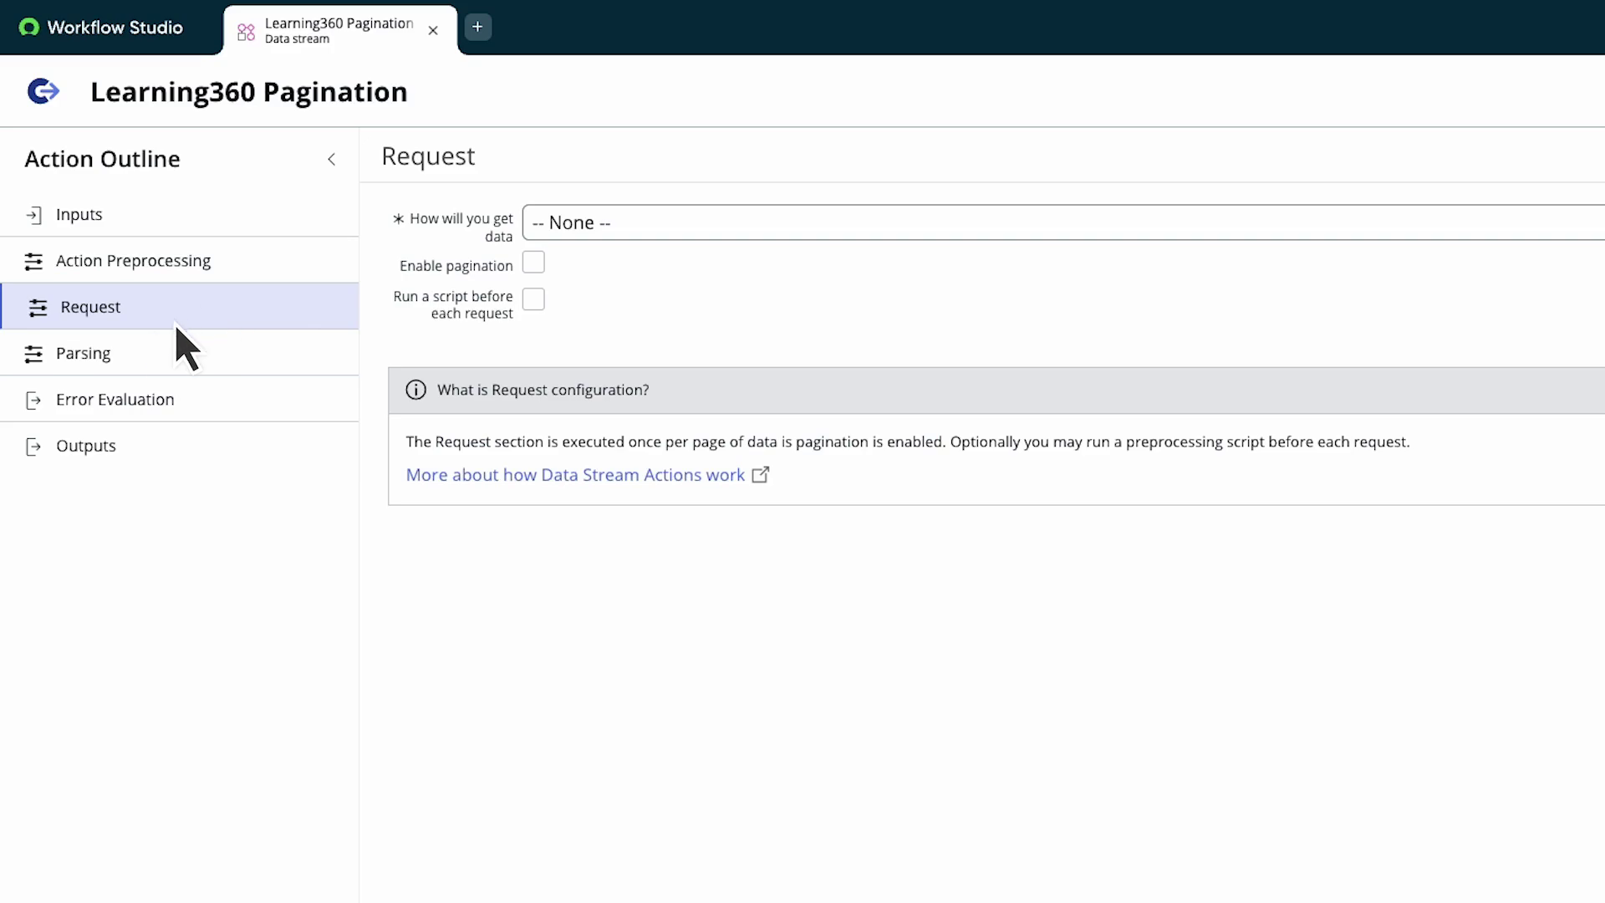
left_click(134, 351)
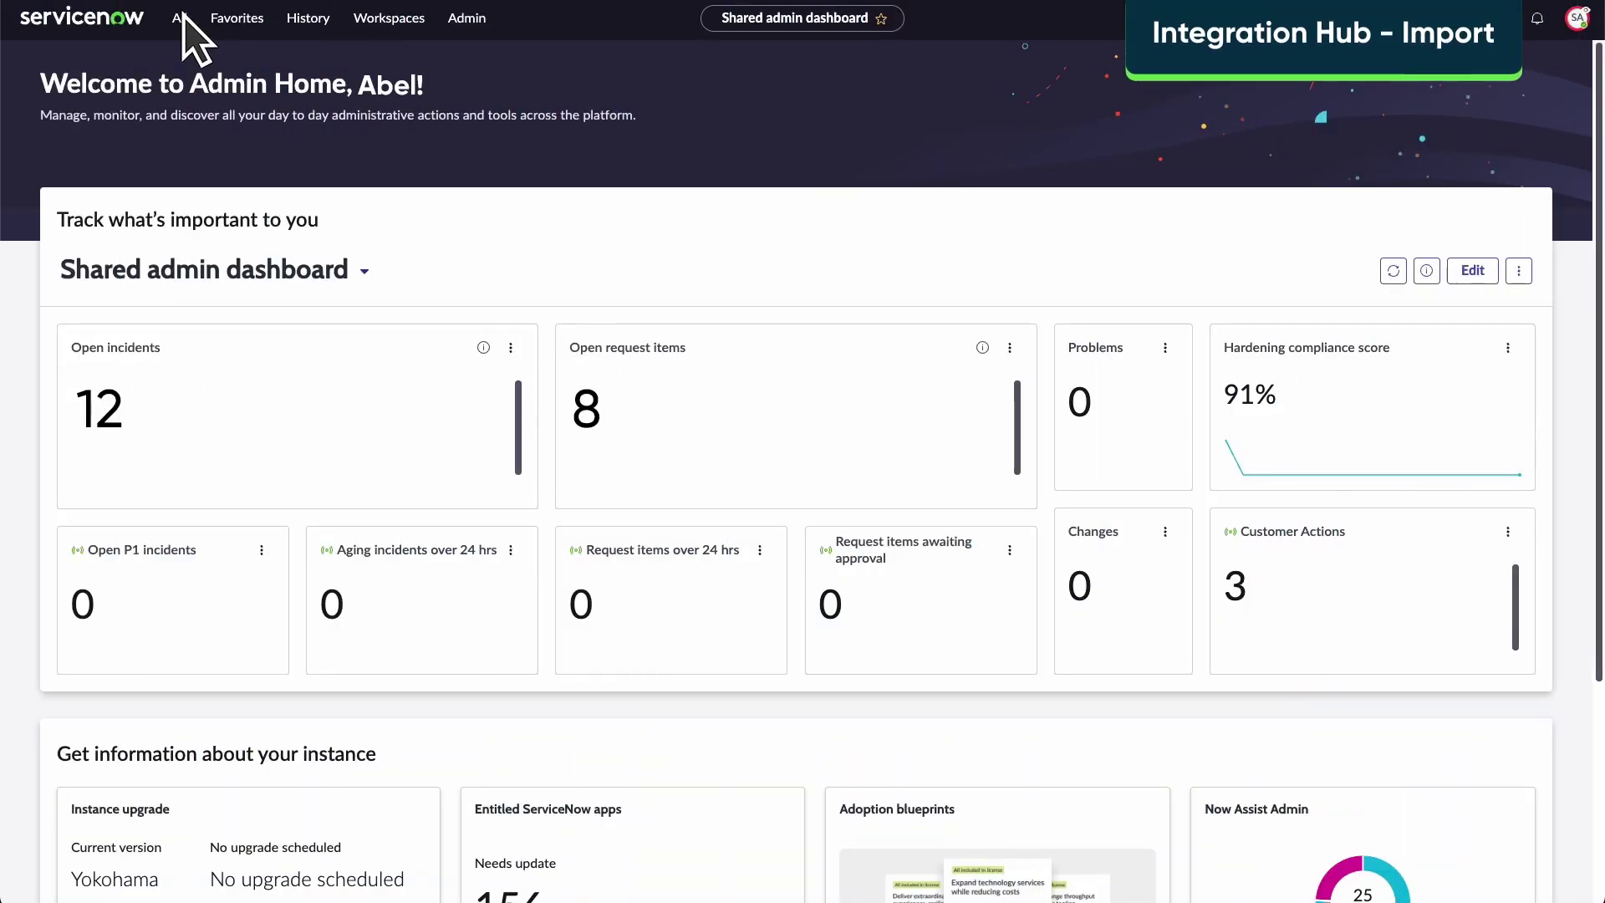
left_click(181, 18)
Step: In IntegrationHub - Import, create integration 'Building Information', short description 'Building Details', application Global
type("integration")
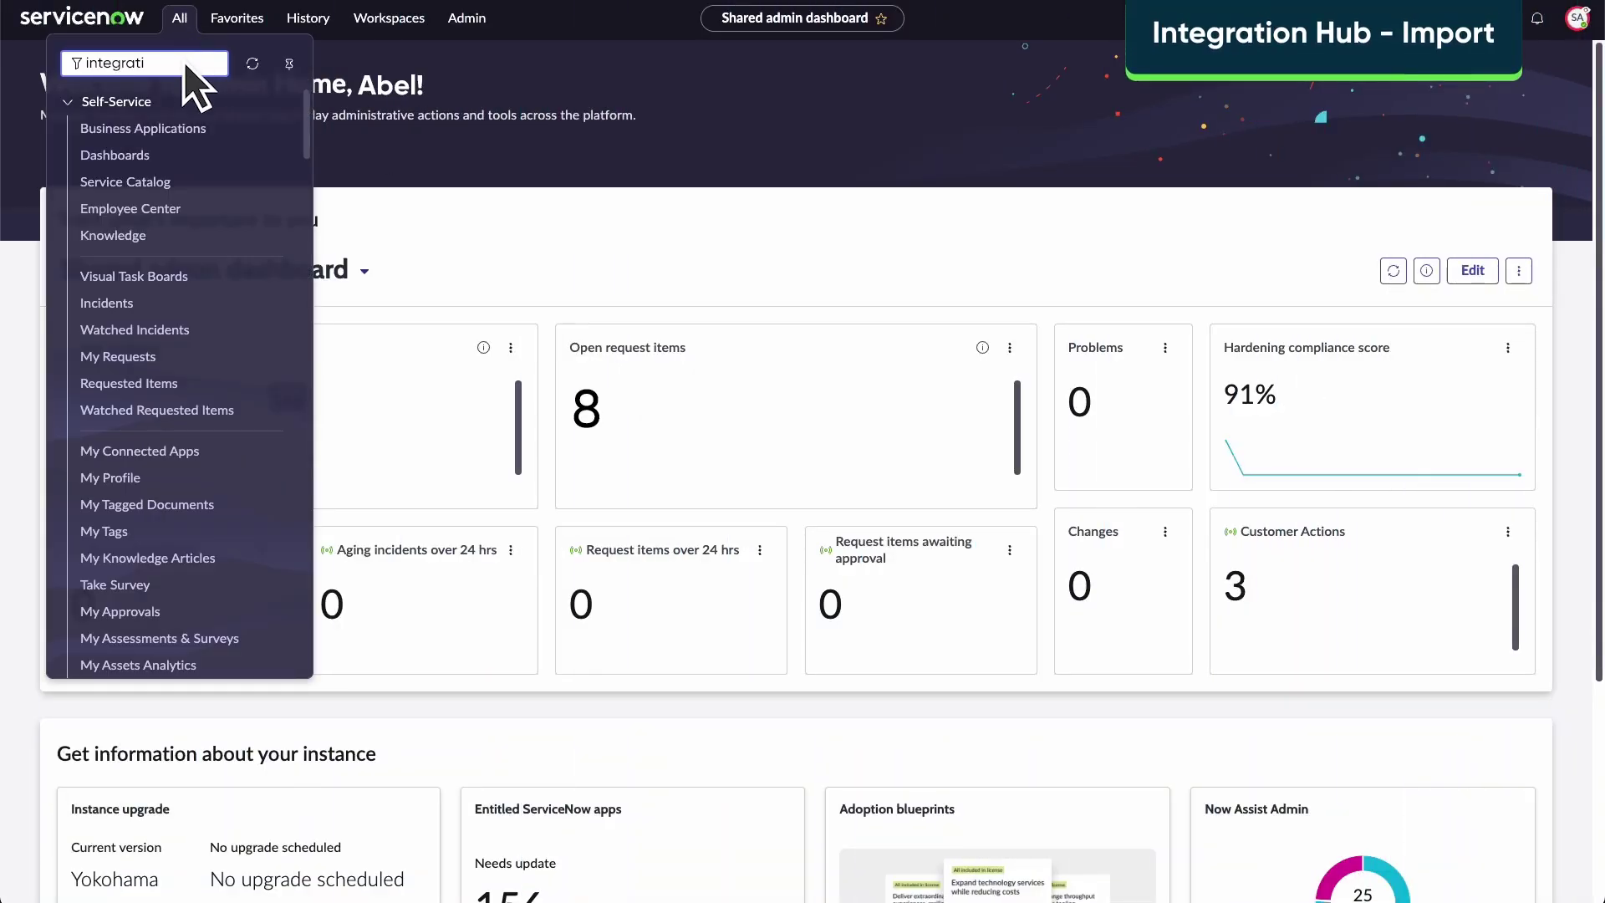
left_click(247, 265)
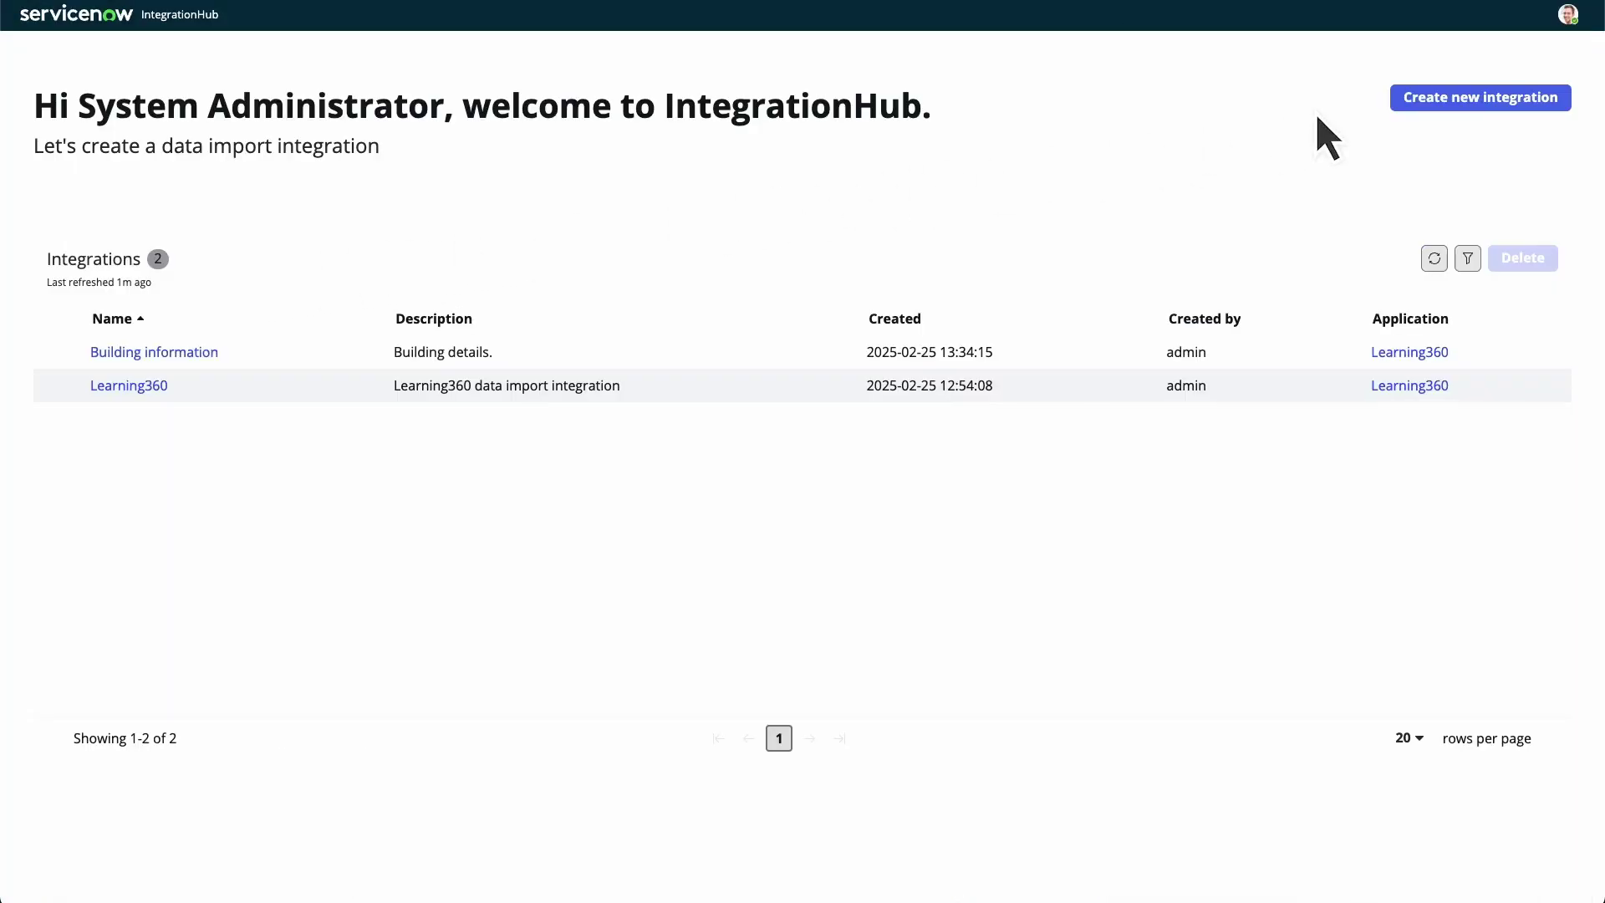
left_click(1478, 95)
type("Building Information")
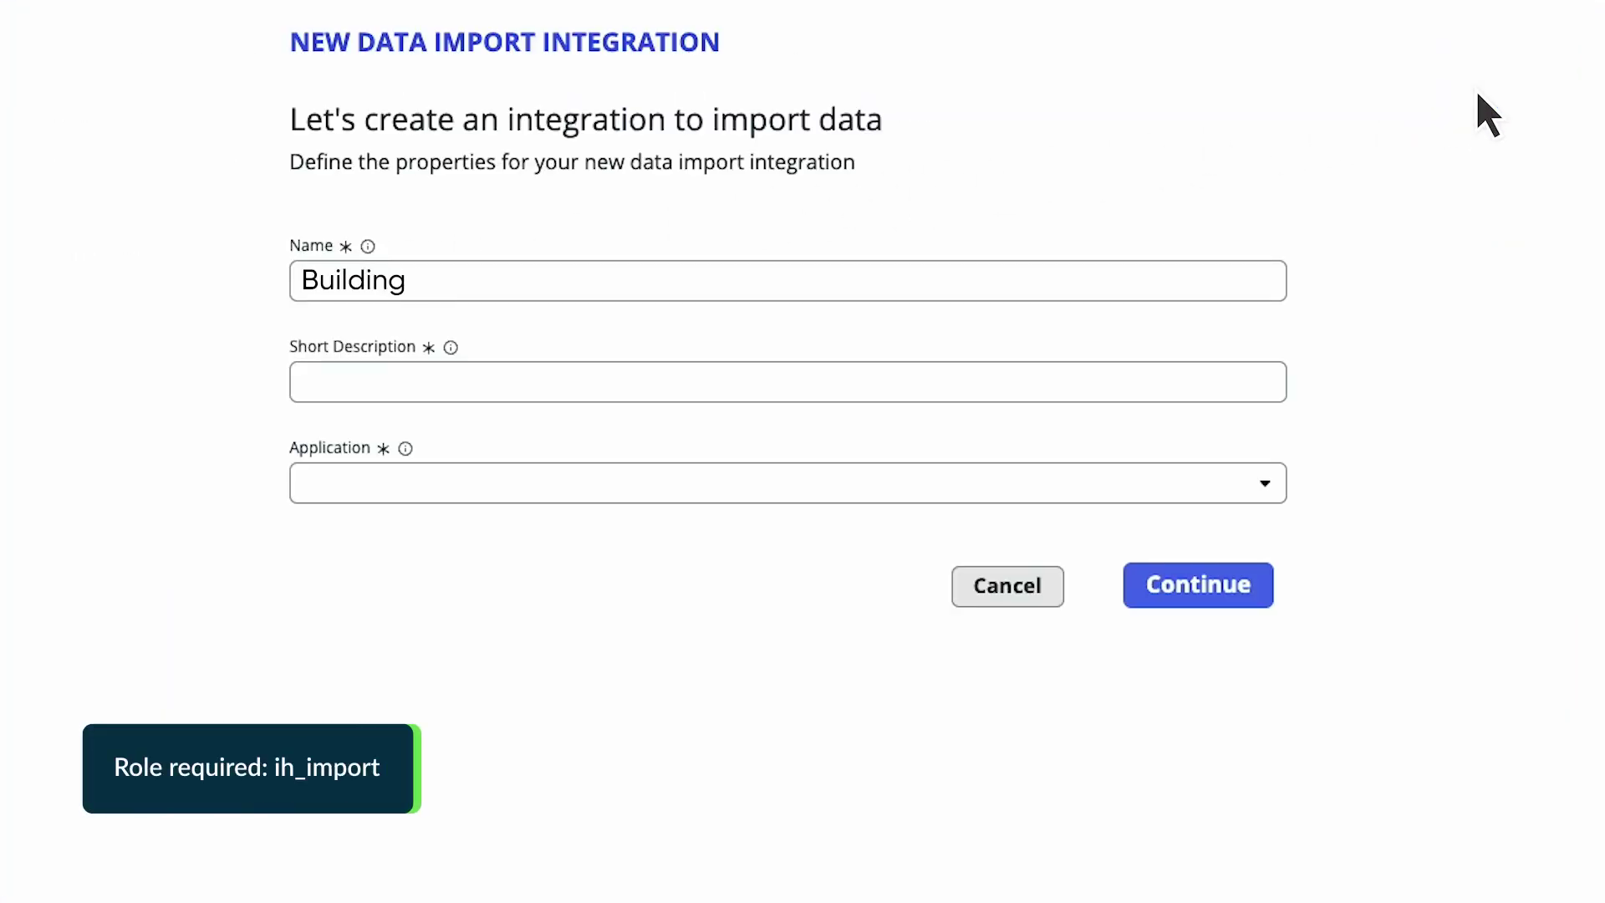
key("Tab")
type("Building Details")
key("Tab")
type("Global")
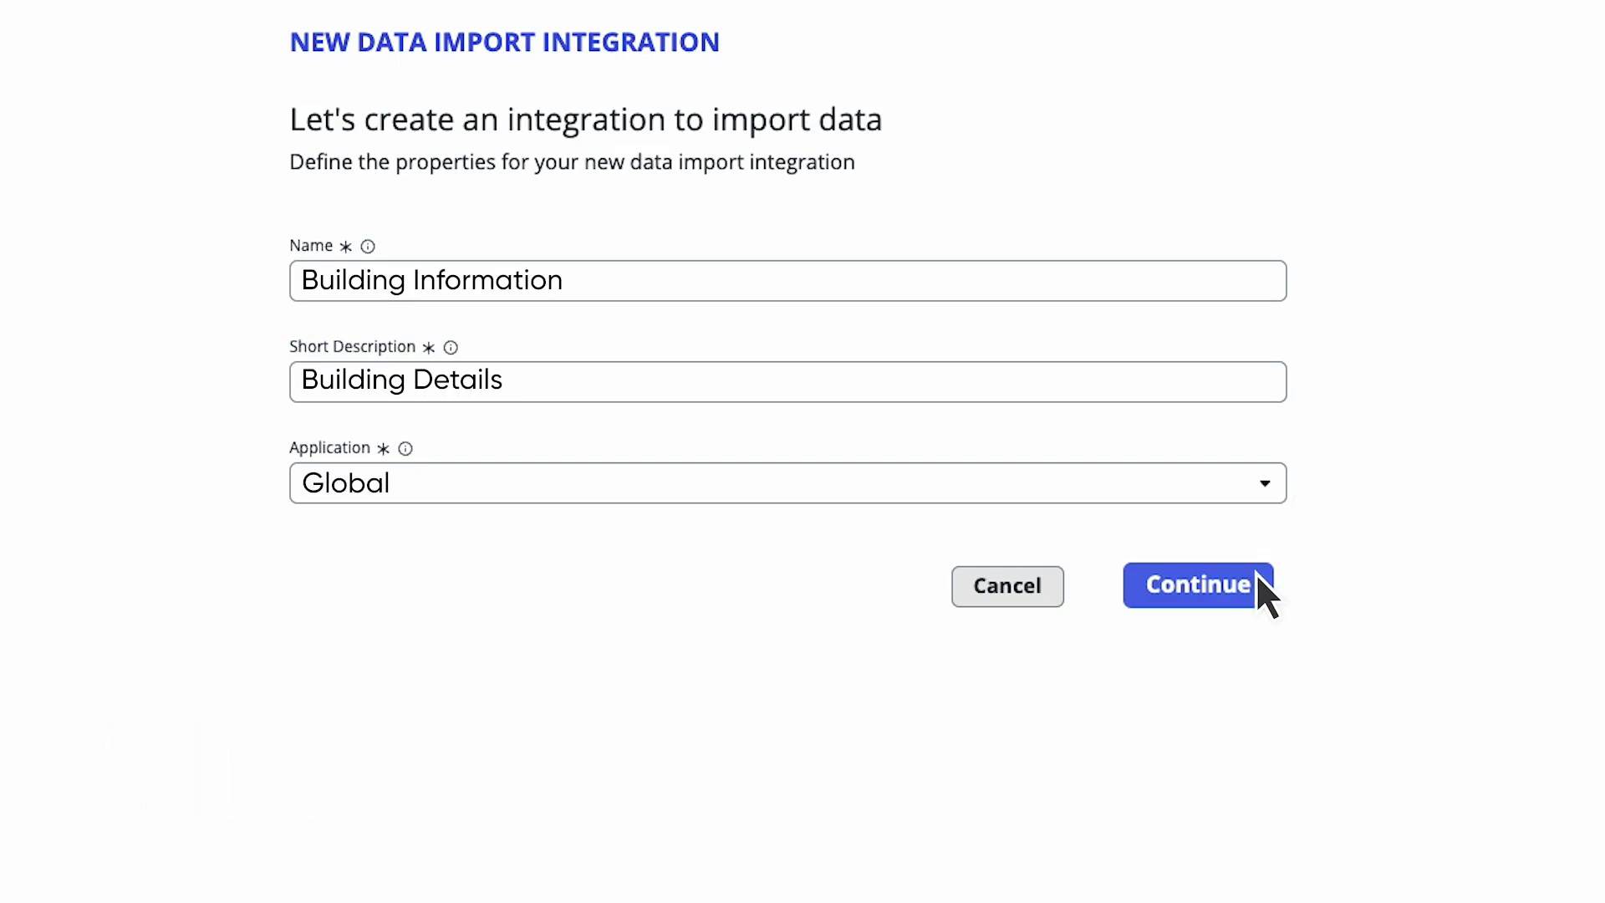
left_click(1256, 577)
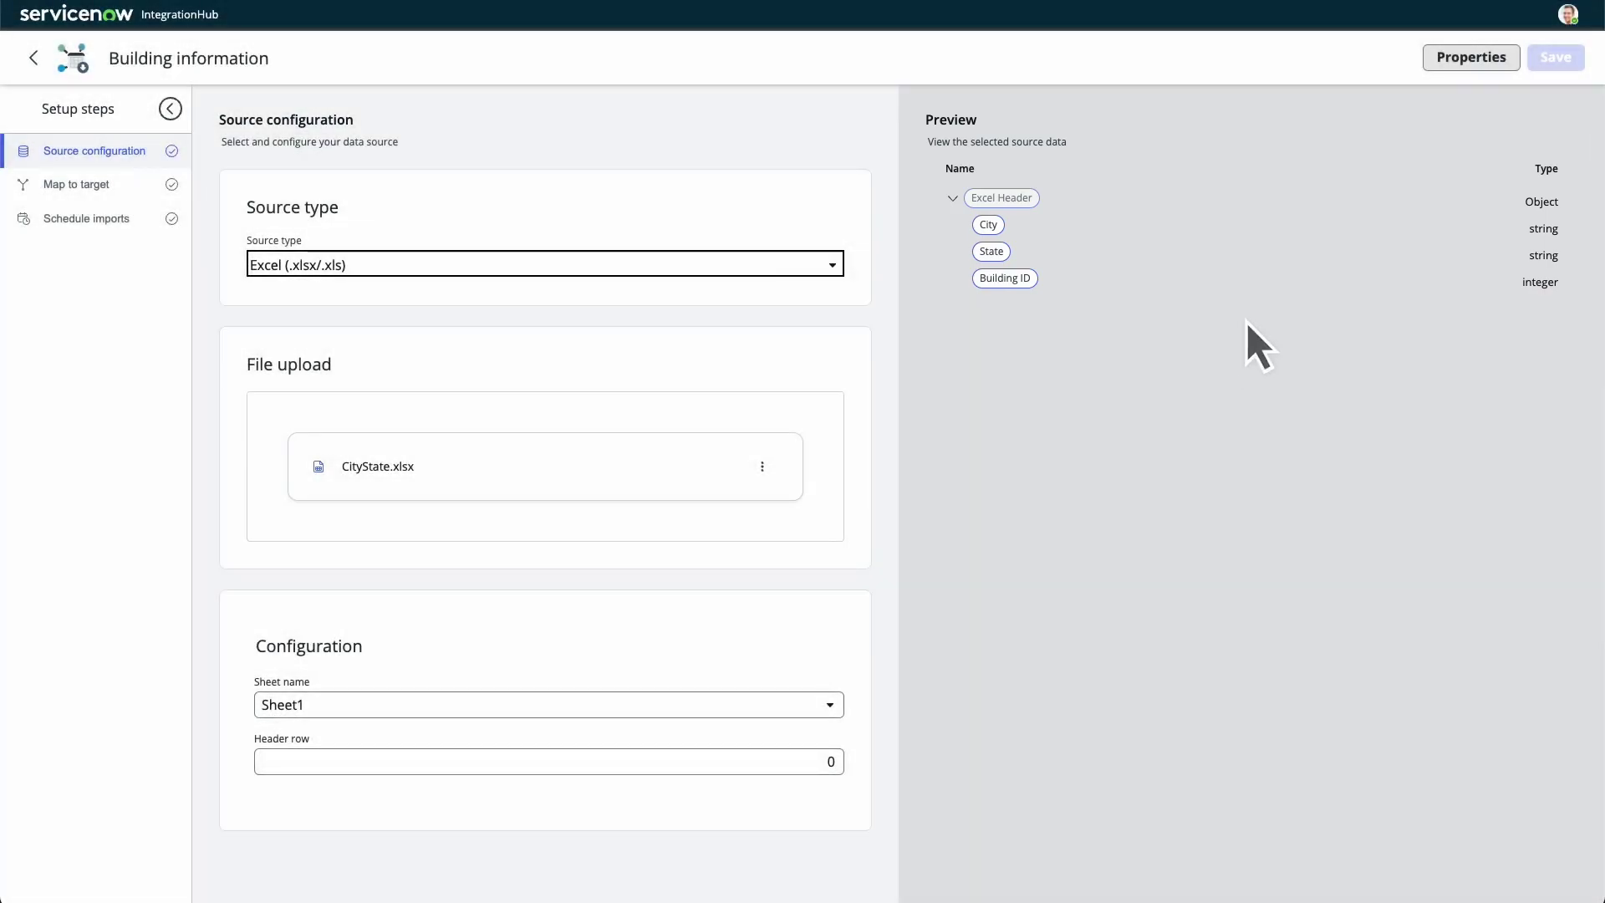
Step: Check the integration's properties, then go to the Map to target step for Location
left_click(1502, 59)
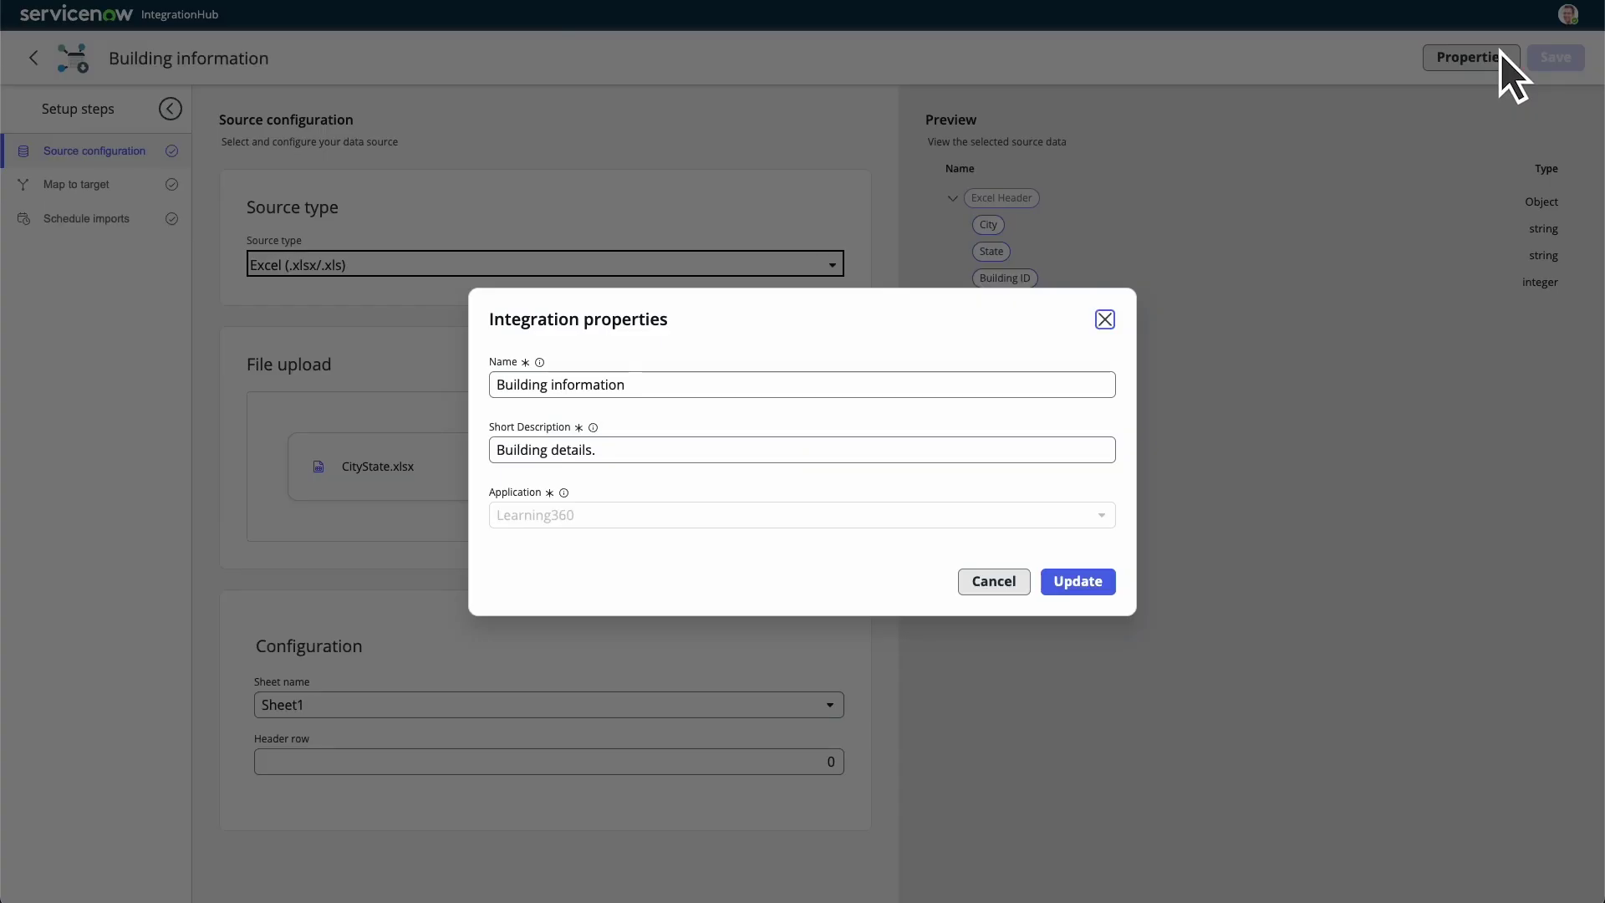
key("Escape")
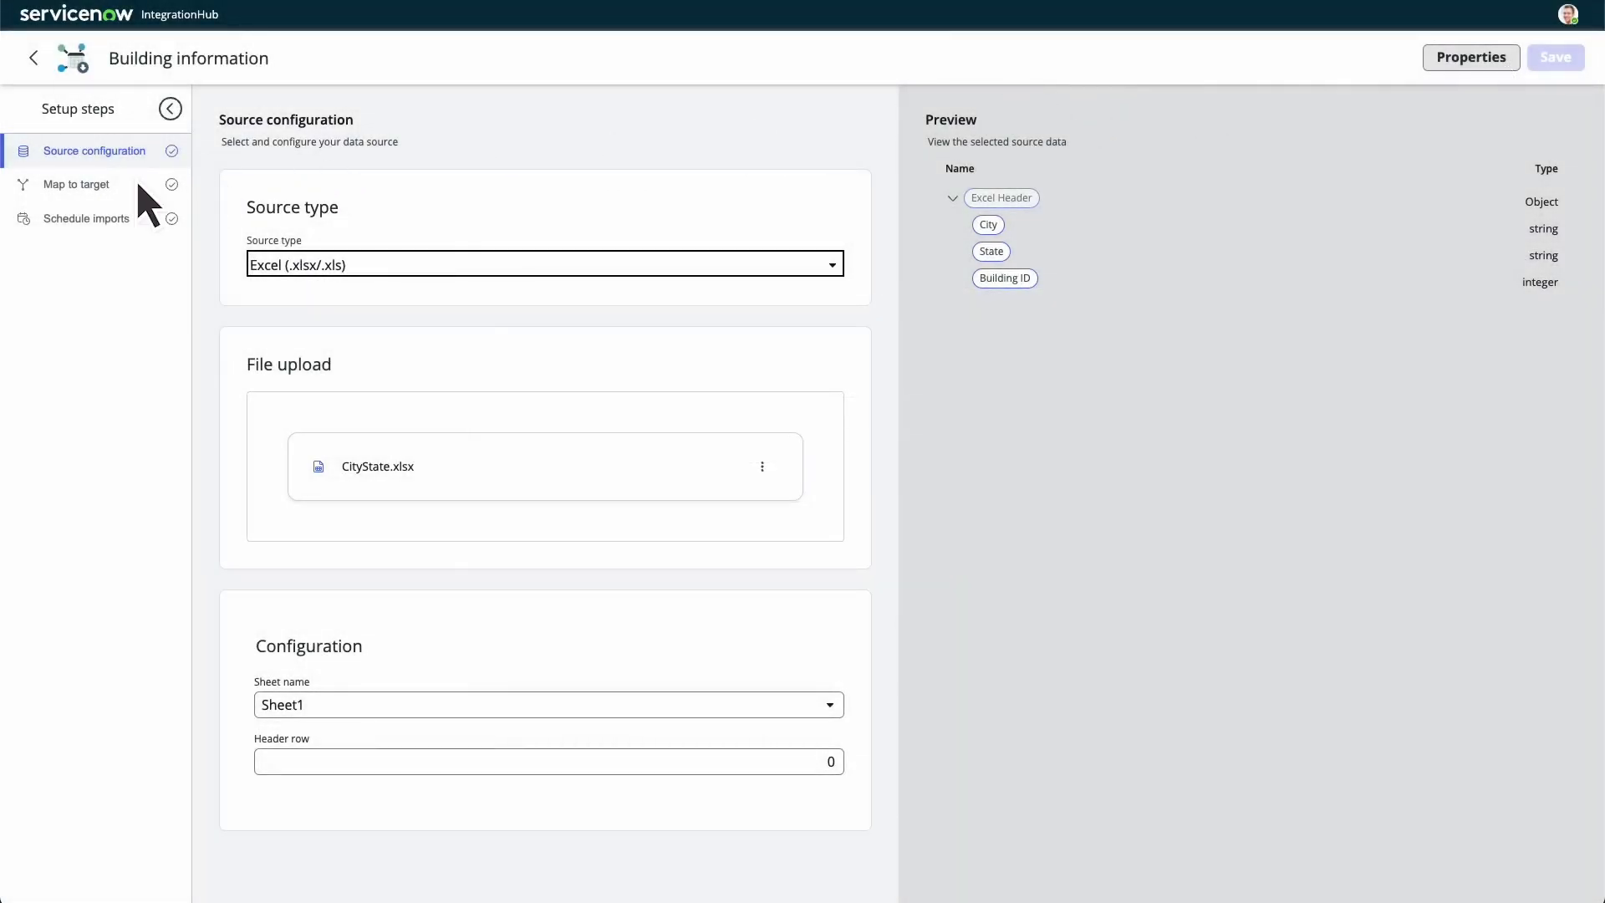
left_click(119, 186)
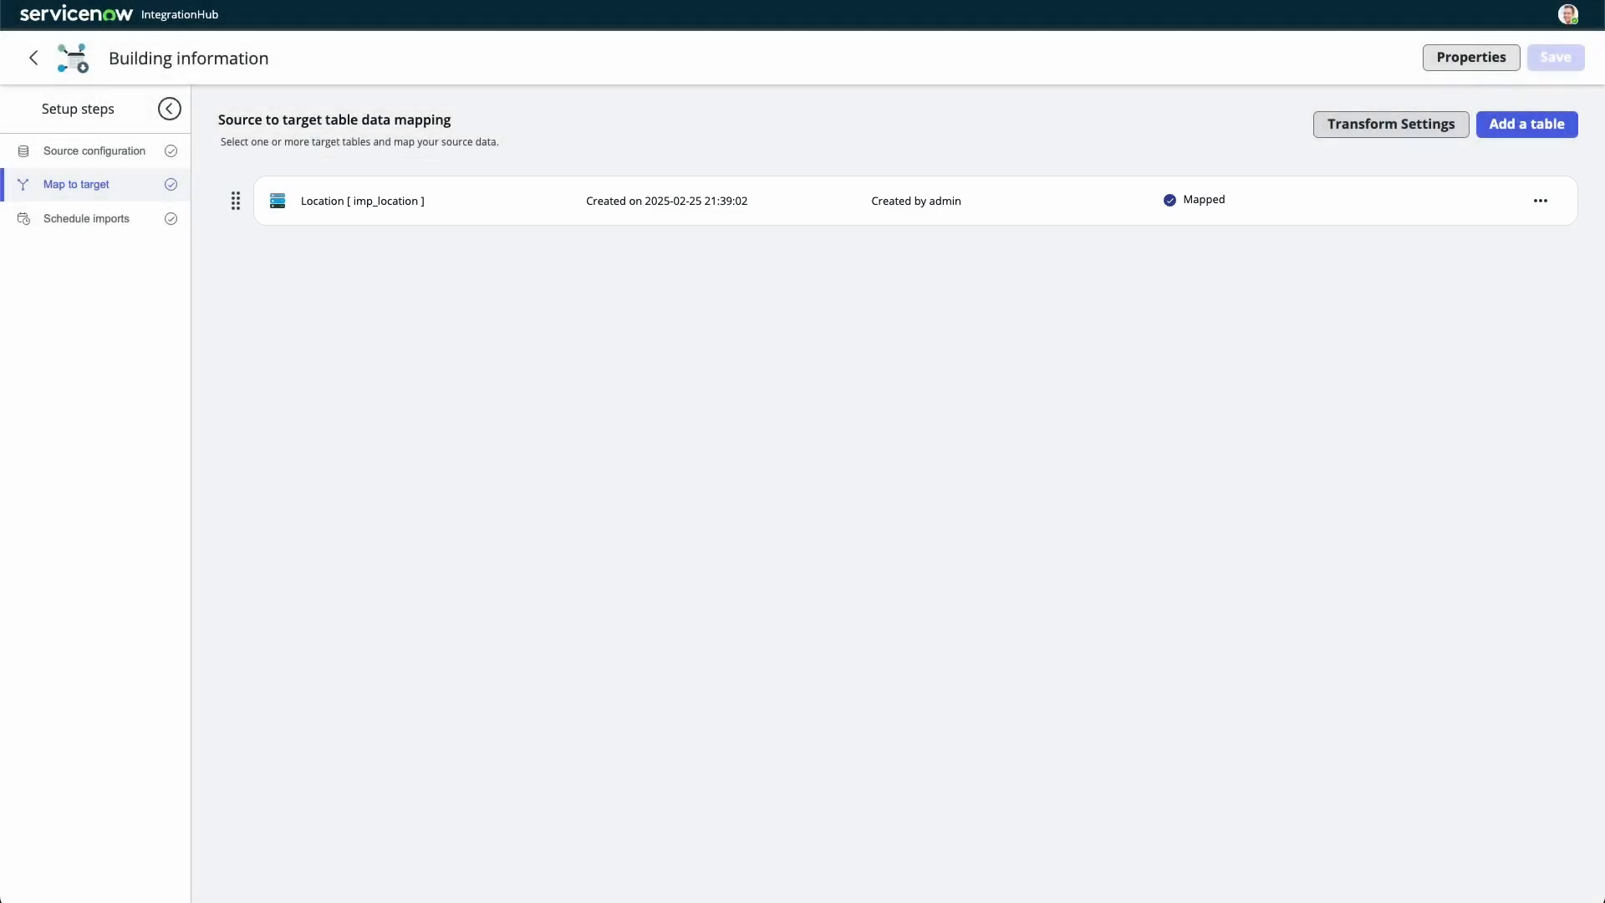
Step: Edit the Location [imp_location] field mapping and switch on matching for City
left_click(1543, 199)
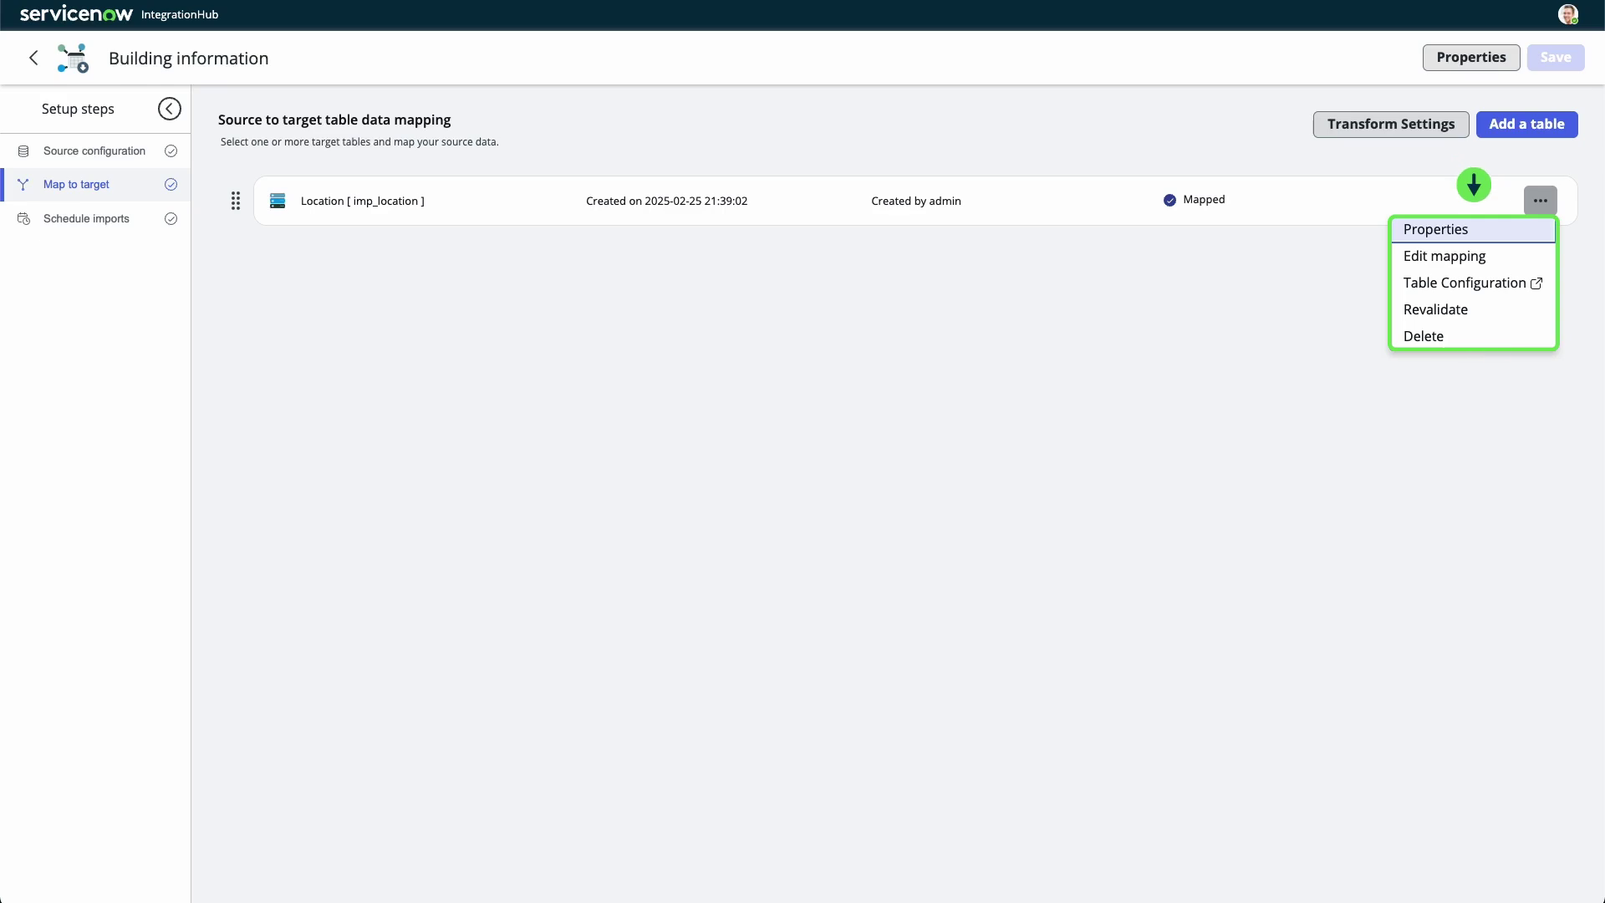
left_click(1263, 198)
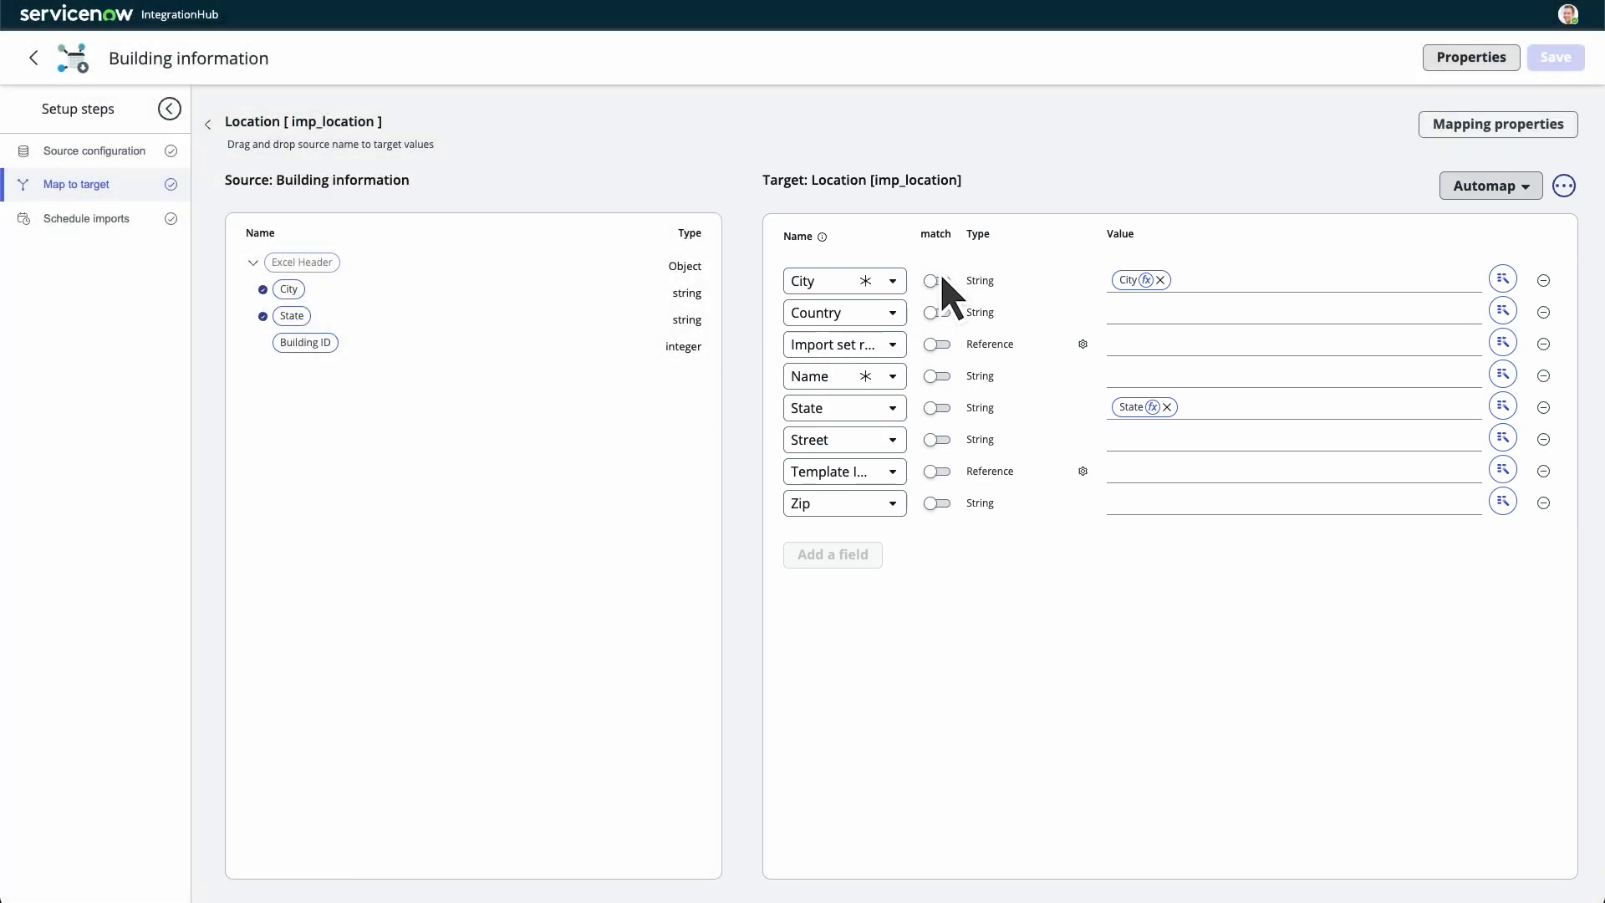
left_click(937, 281)
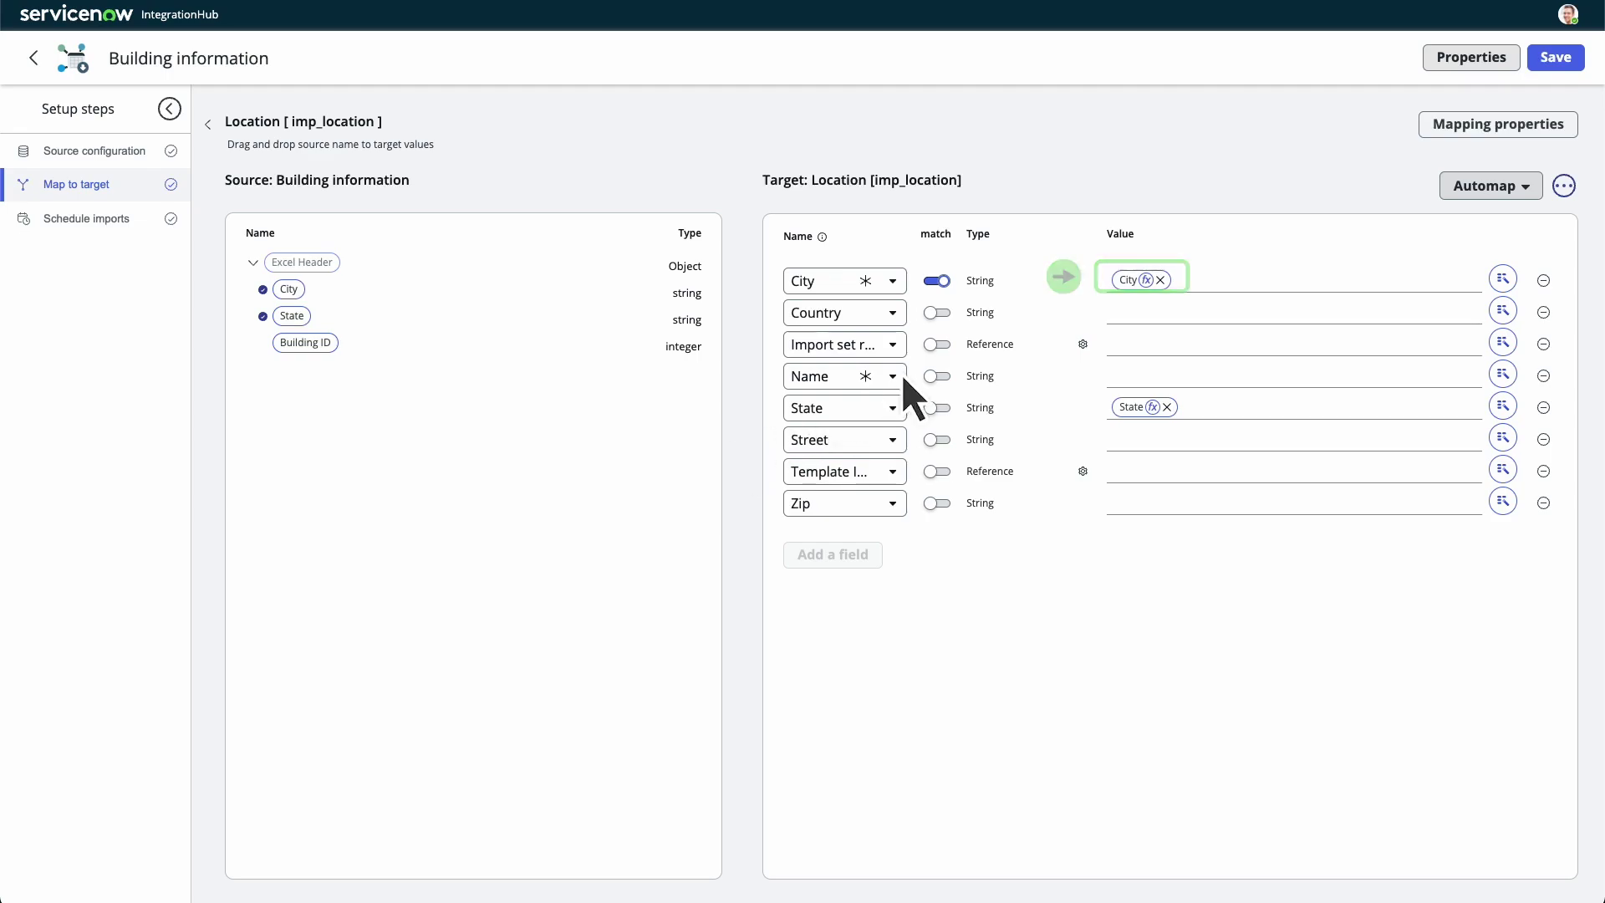
Step: Browse the String transform functions for City, then go to the Schedule imports step
left_click(1147, 280)
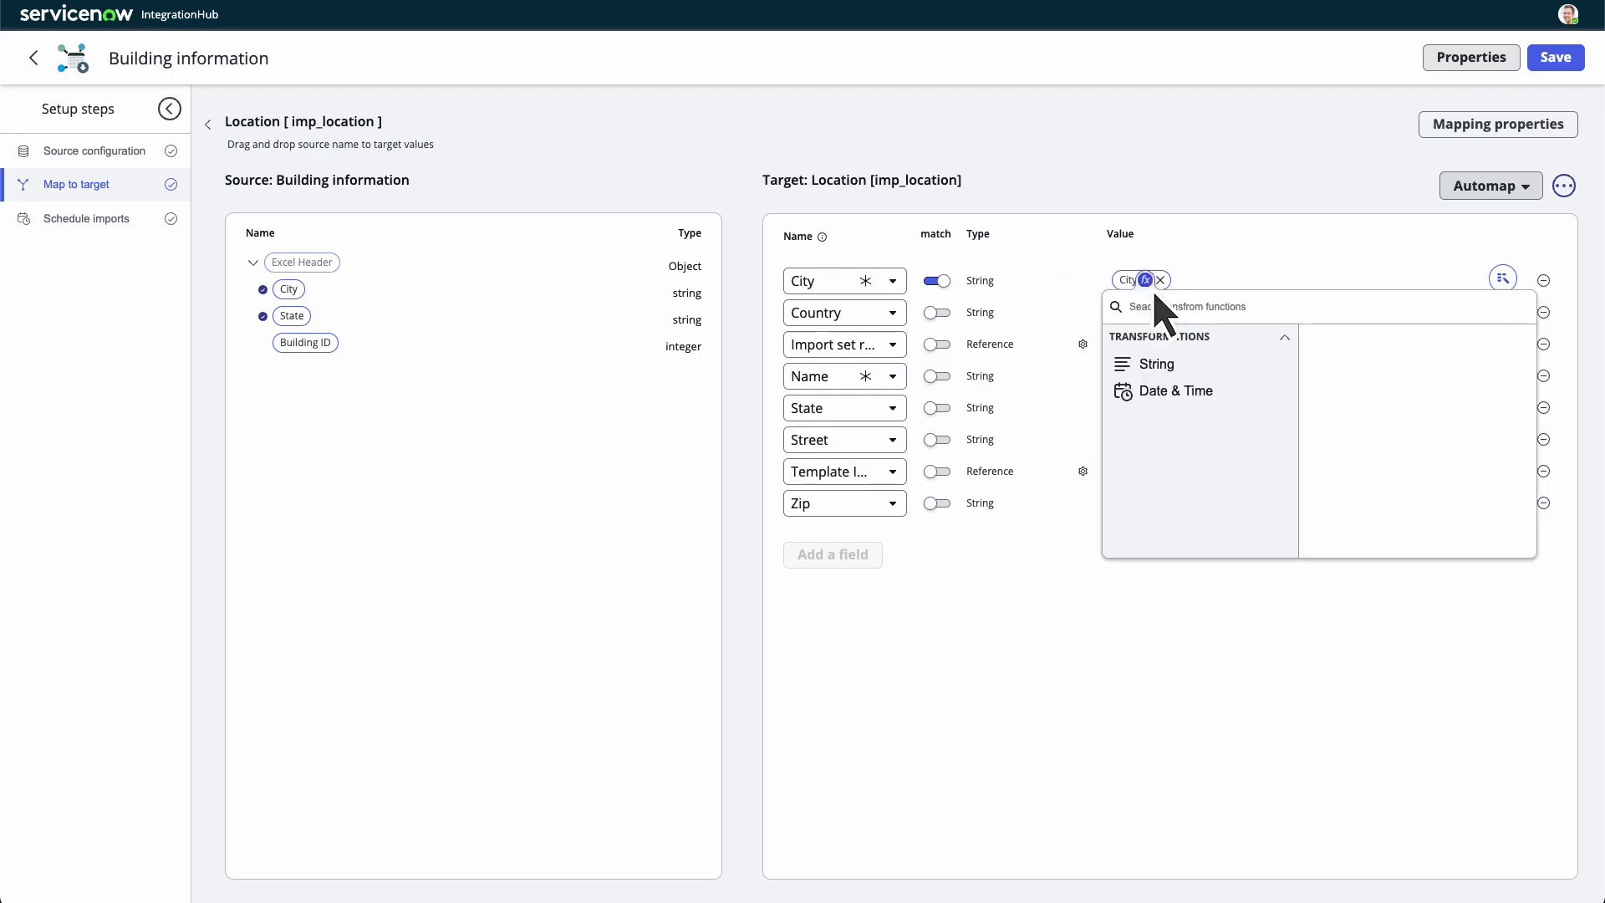
left_click(1183, 365)
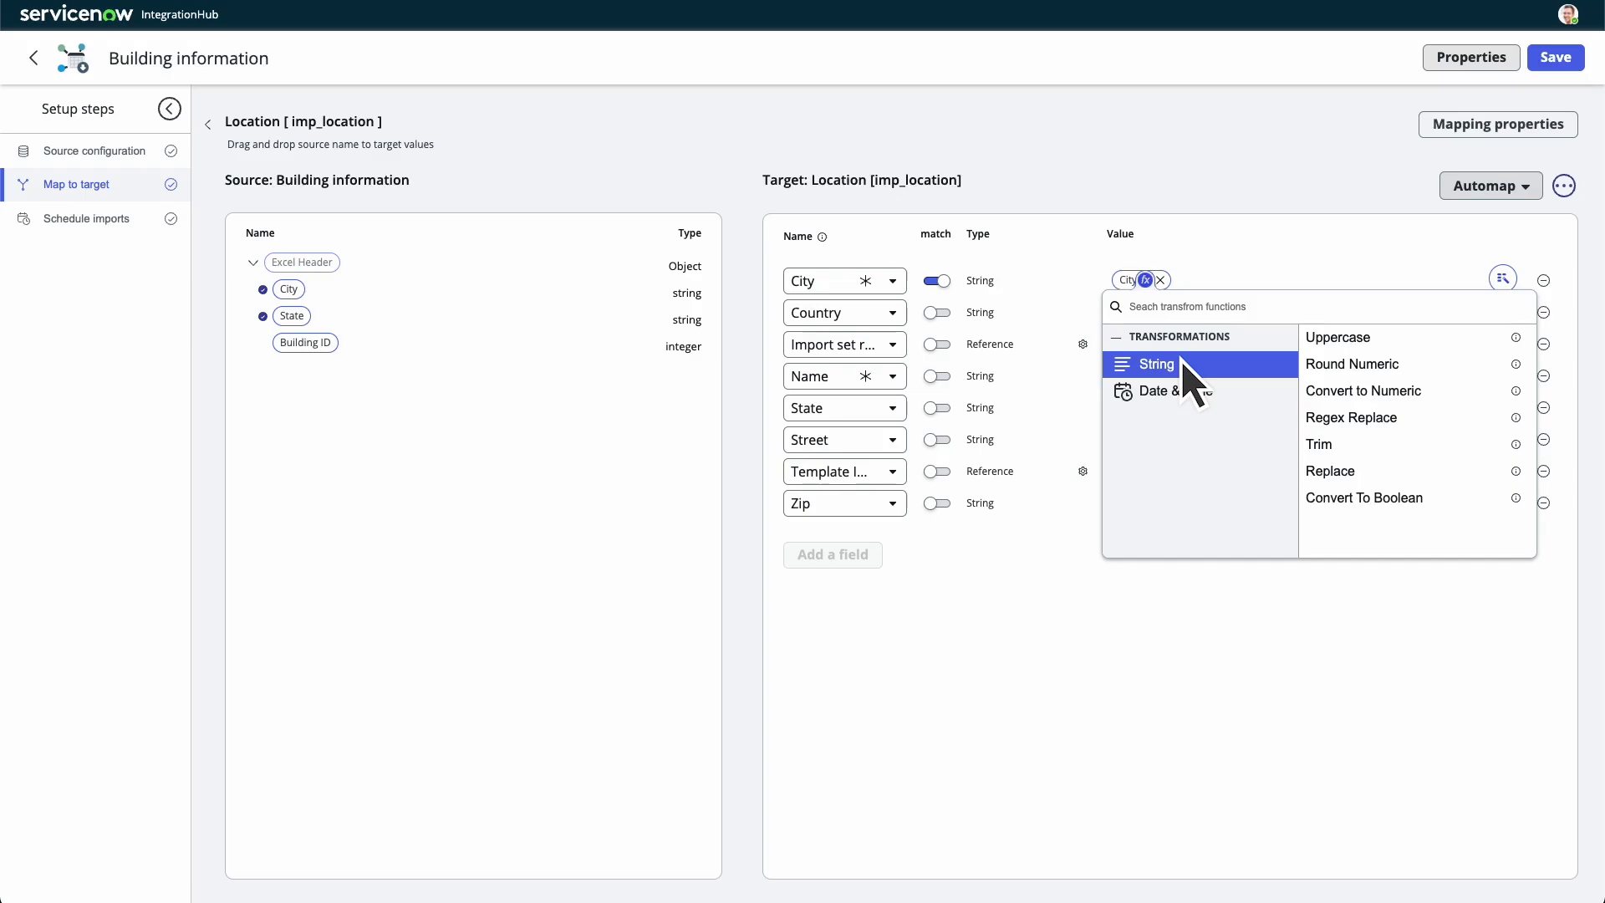
left_click(137, 220)
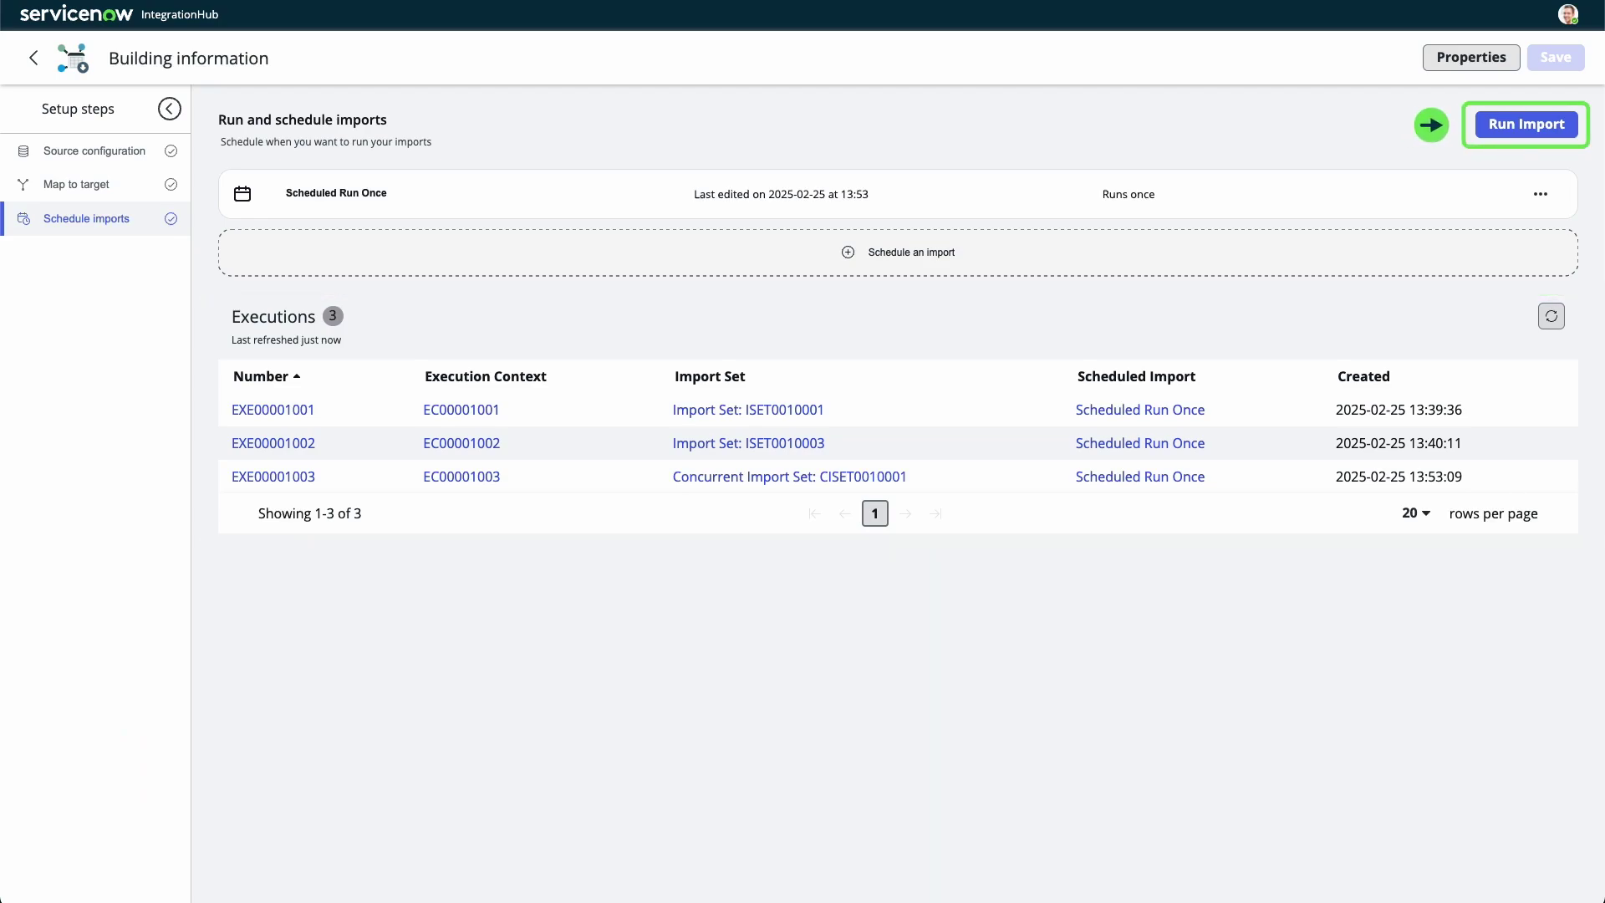
Step: Open execution EXE00001003 to view its 5 imported and processed rows with 0 errors
left_click(319, 407)
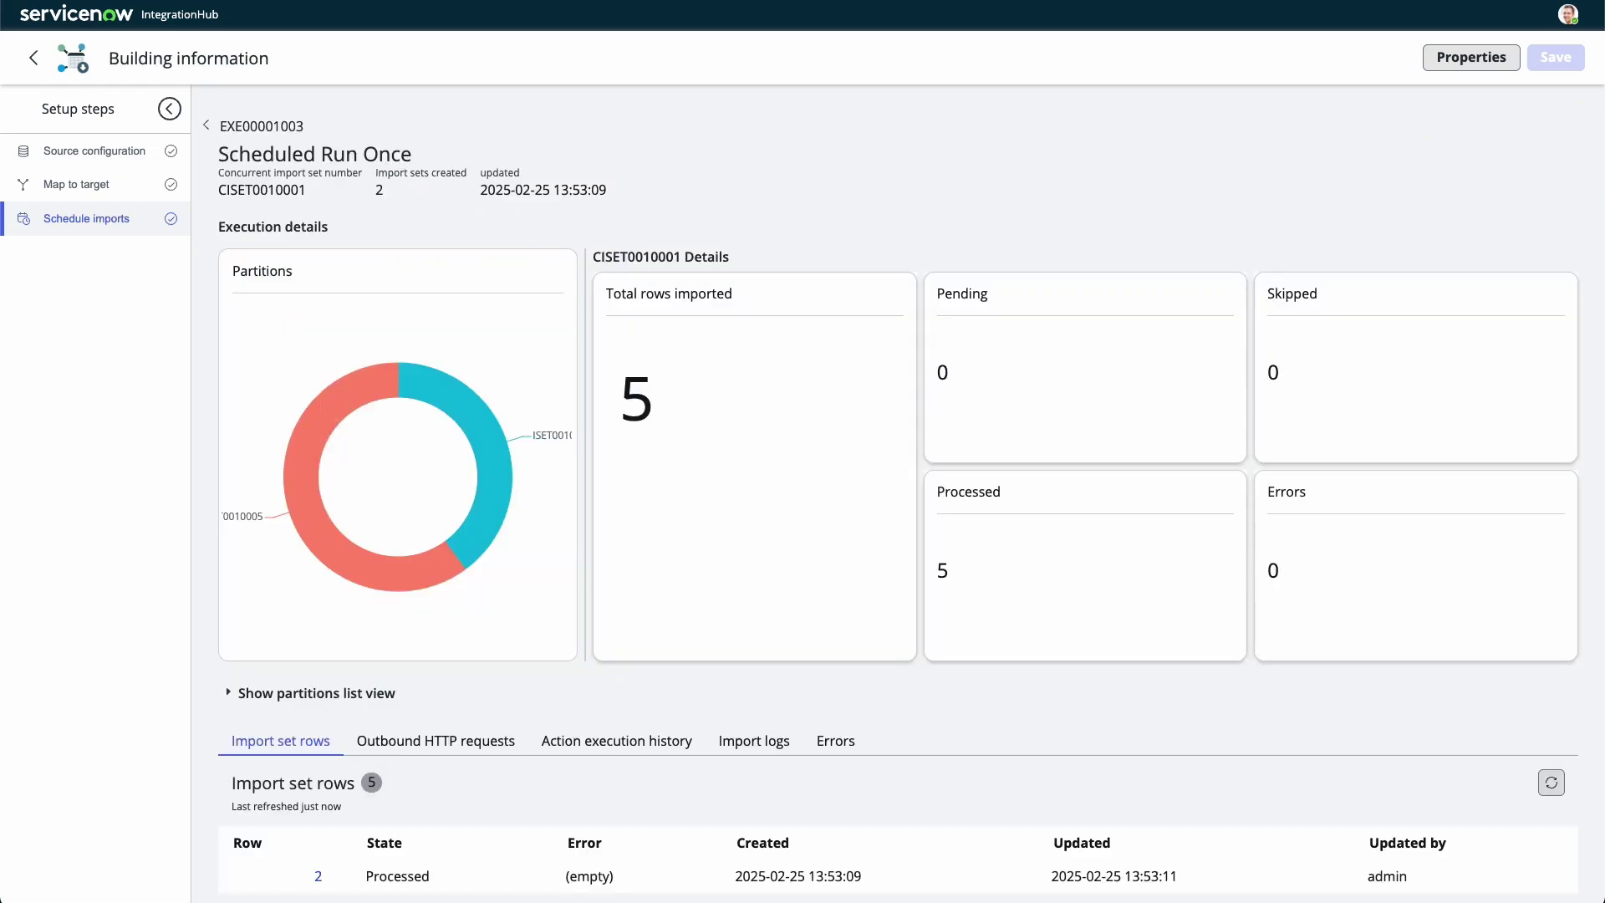